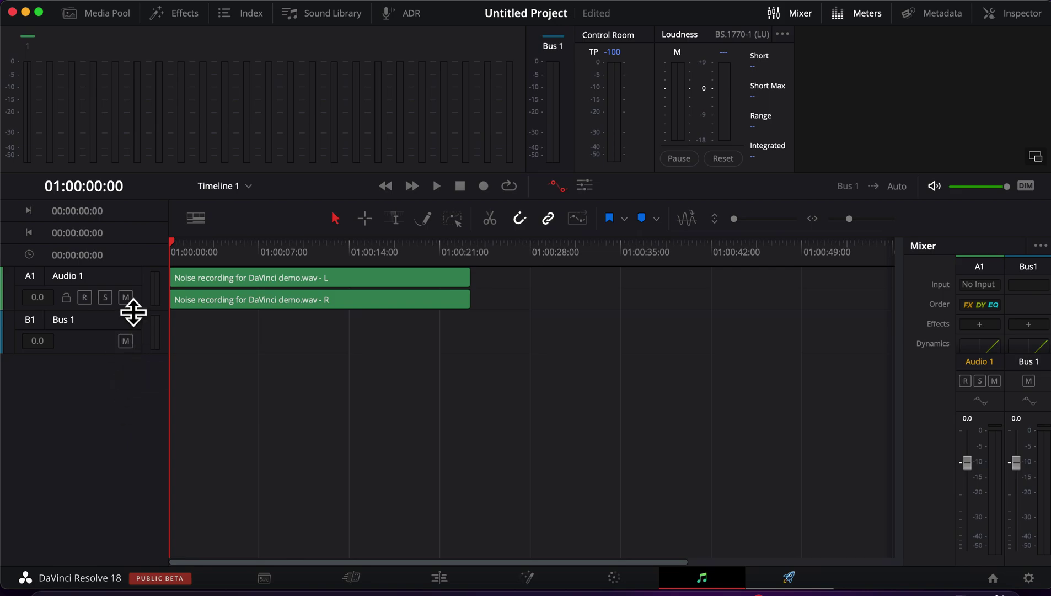
# Increase the height of the Audio 1 track and widen the timeline scale to enlarge the recording's waveforms.
pyautogui.moveTo(133, 312); pyautogui.dragTo(124, 450)
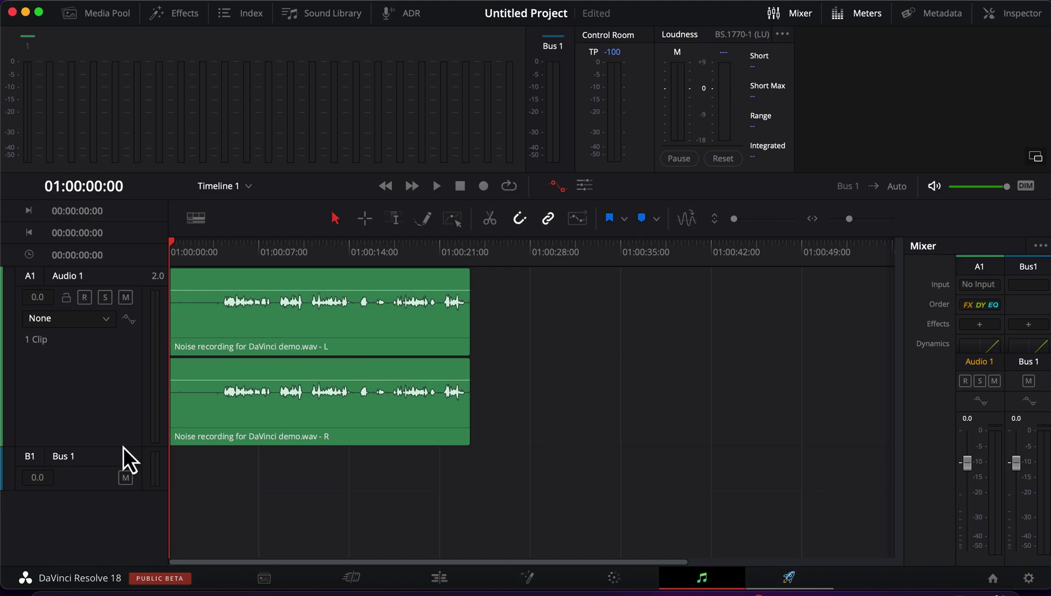
pyautogui.click(123, 446)
pyautogui.moveTo(122, 448); pyautogui.dragTo(127, 493)
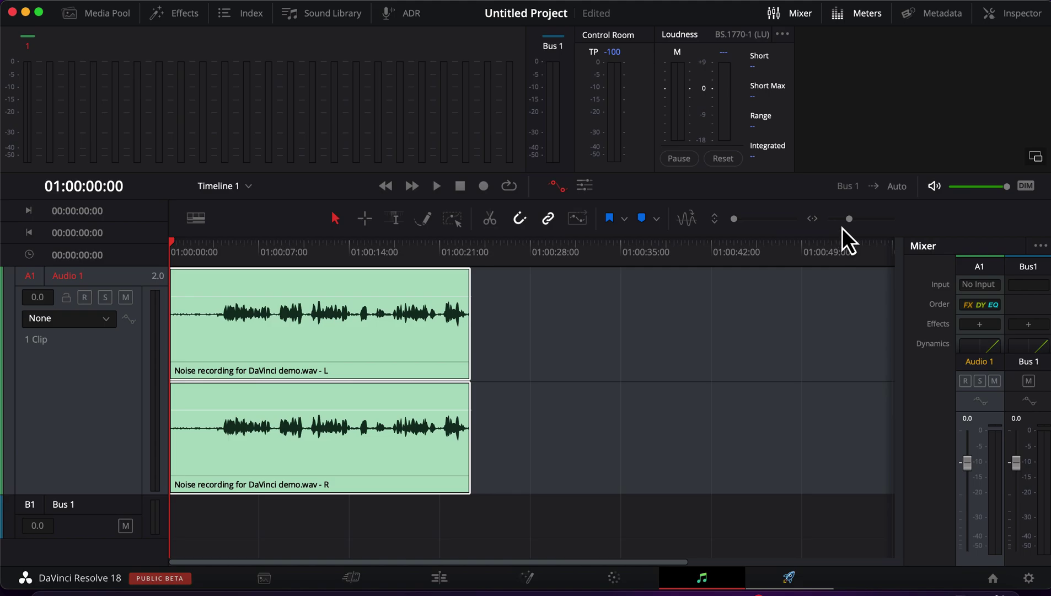
pyautogui.moveTo(849, 220); pyautogui.dragTo(851, 219)
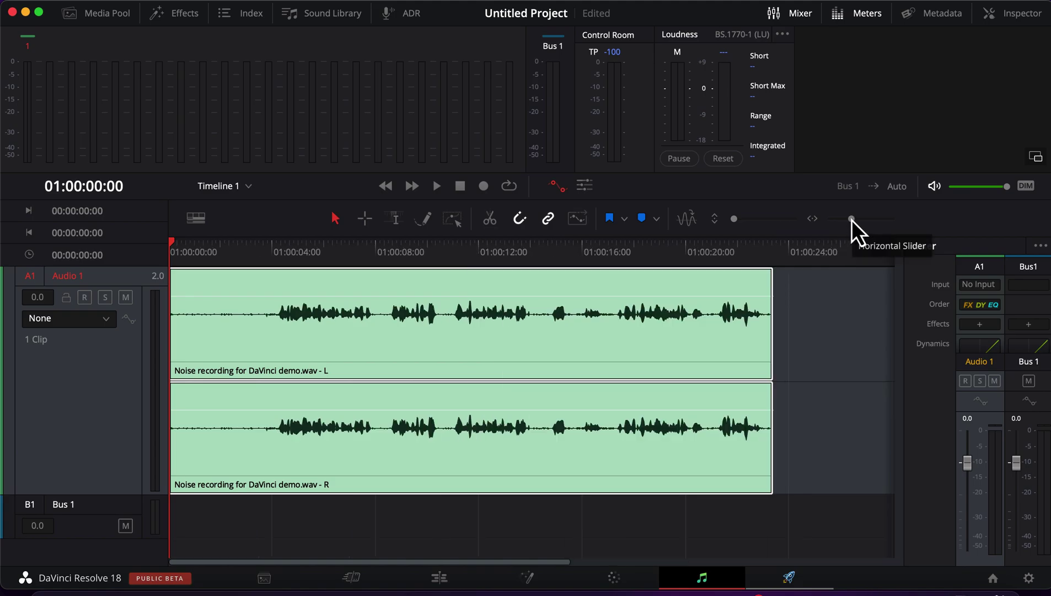
# Audition the noise recording, raise its clip volume to 3.8 dB and save the project.
pyautogui.press('space')
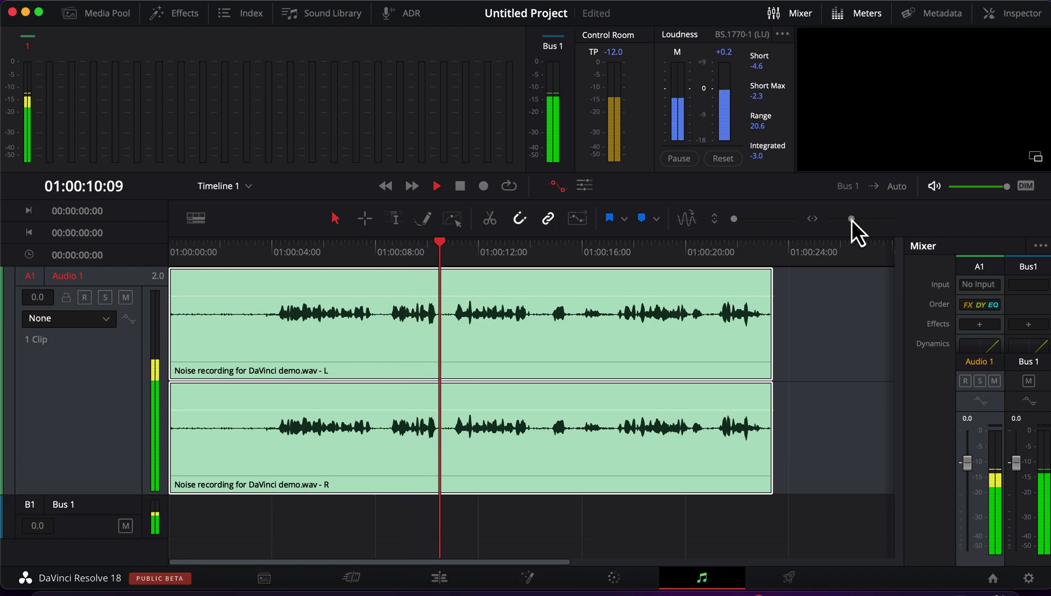
pyautogui.press('space')
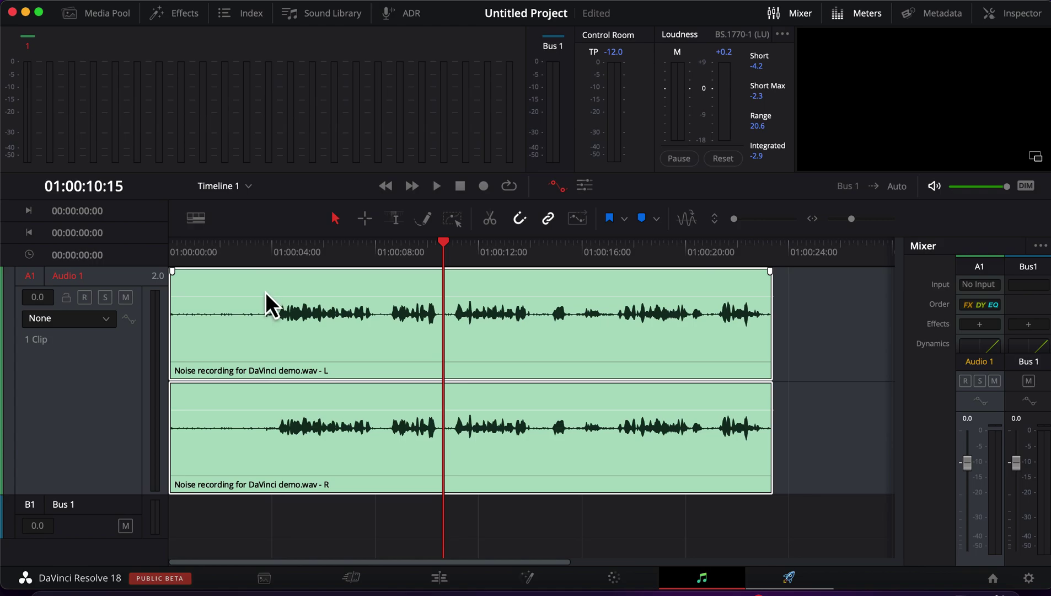
pyautogui.moveTo(257, 298)
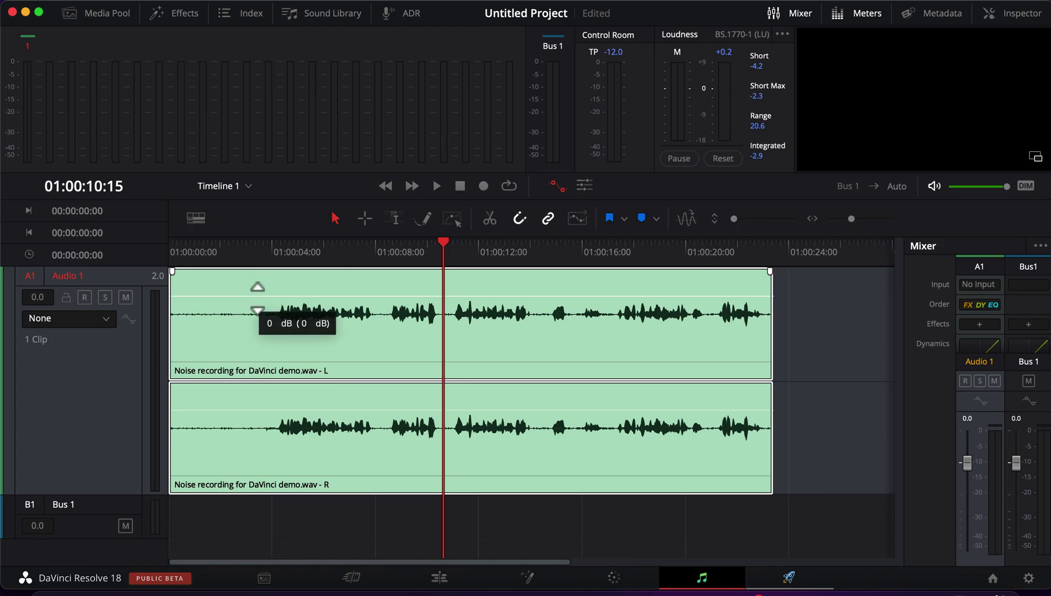
pyautogui.moveTo(257, 298); pyautogui.dragTo(258, 294)
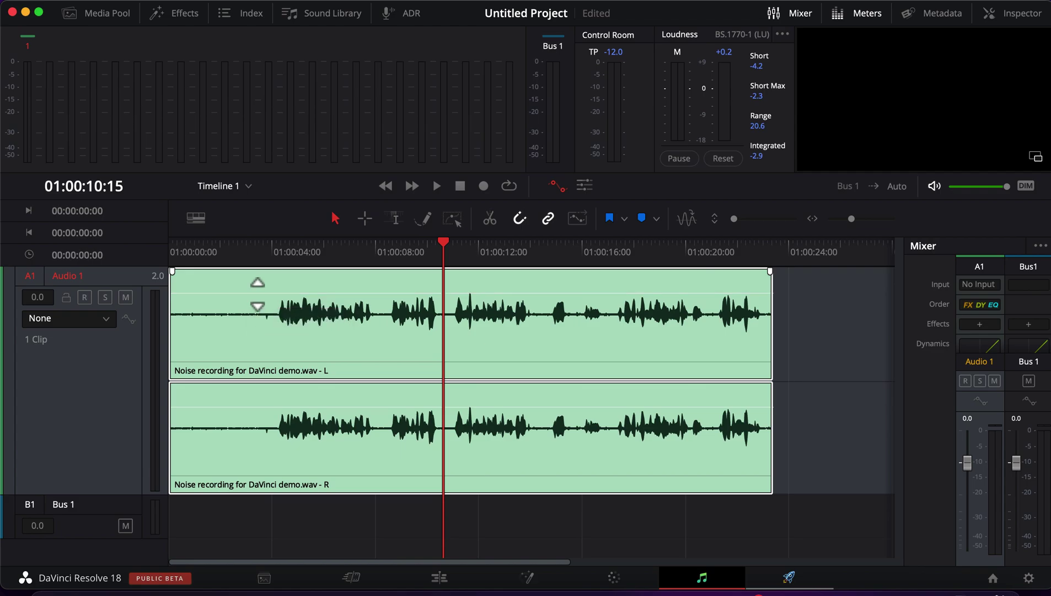
pyautogui.press('super+s')
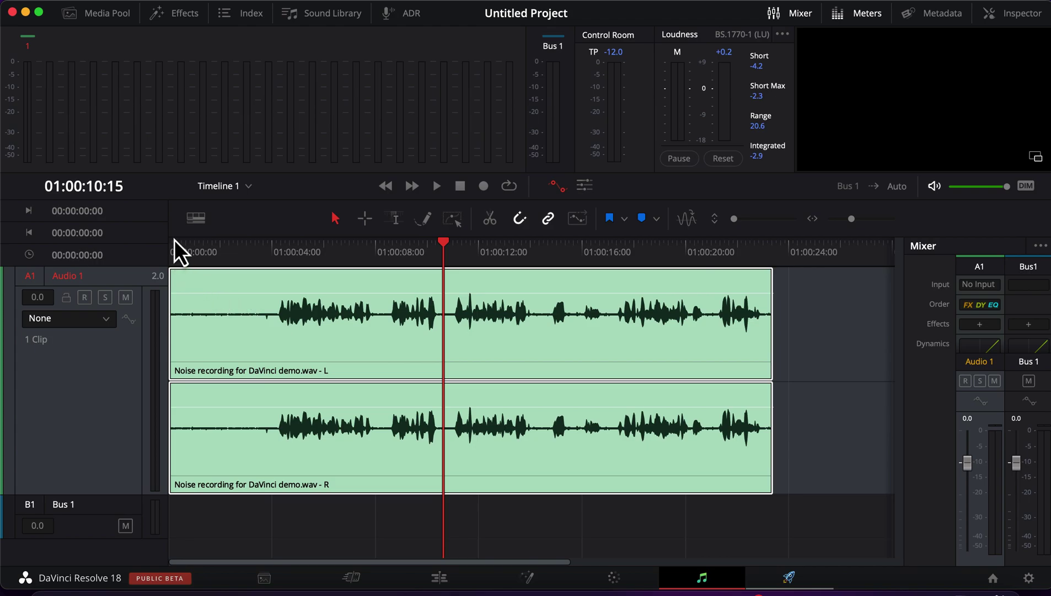
# Play the recording from the timeline start and raise the clip volume slightly above 3.8 dB.
pyautogui.press('Home')
pyautogui.press('space')
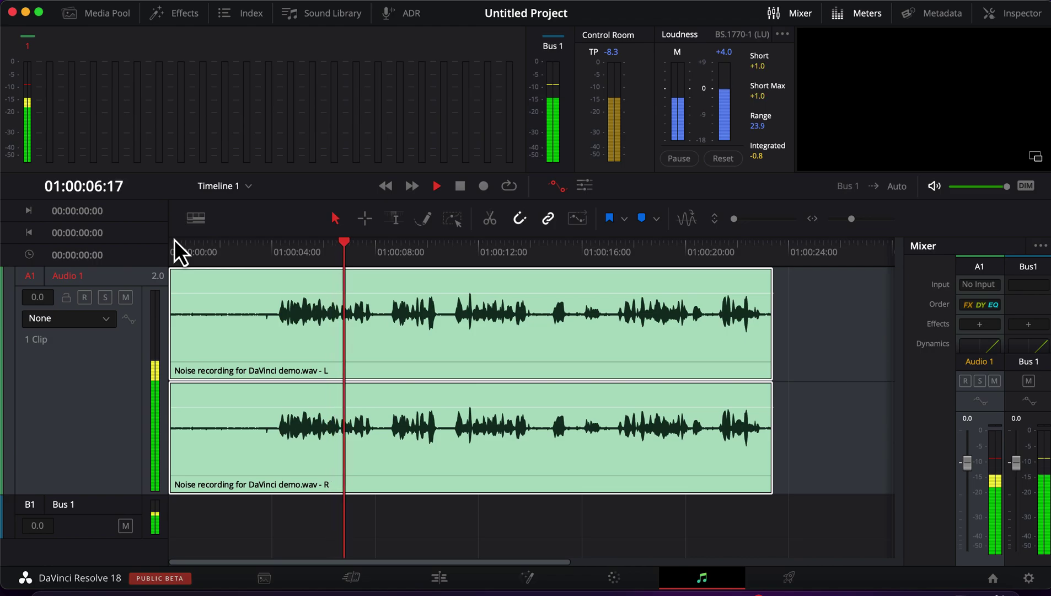
pyautogui.press('space')
pyautogui.moveTo(206, 300)
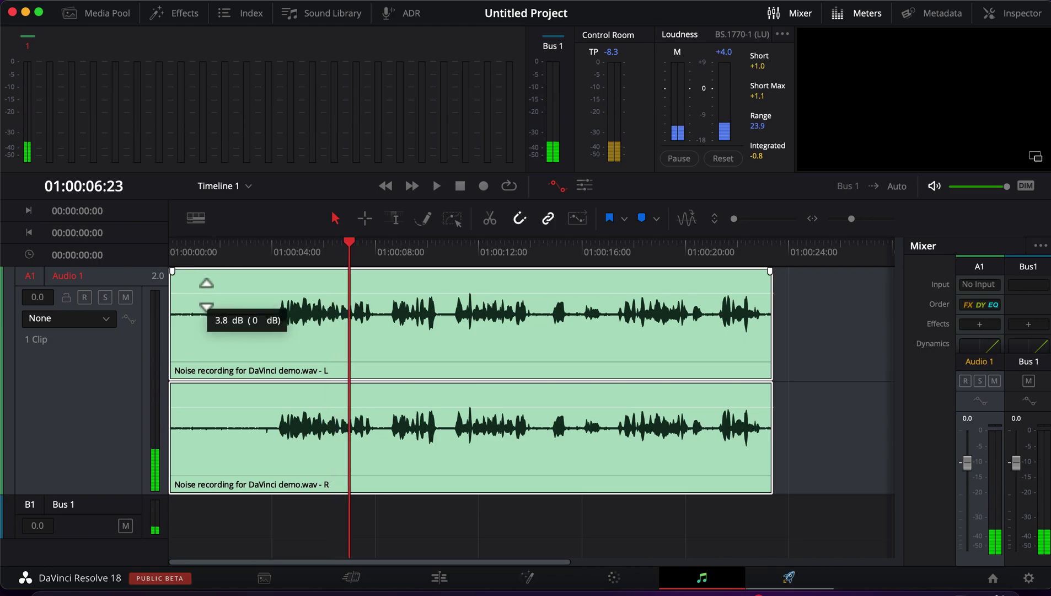
pyautogui.moveTo(205, 300); pyautogui.dragTo(205, 299)
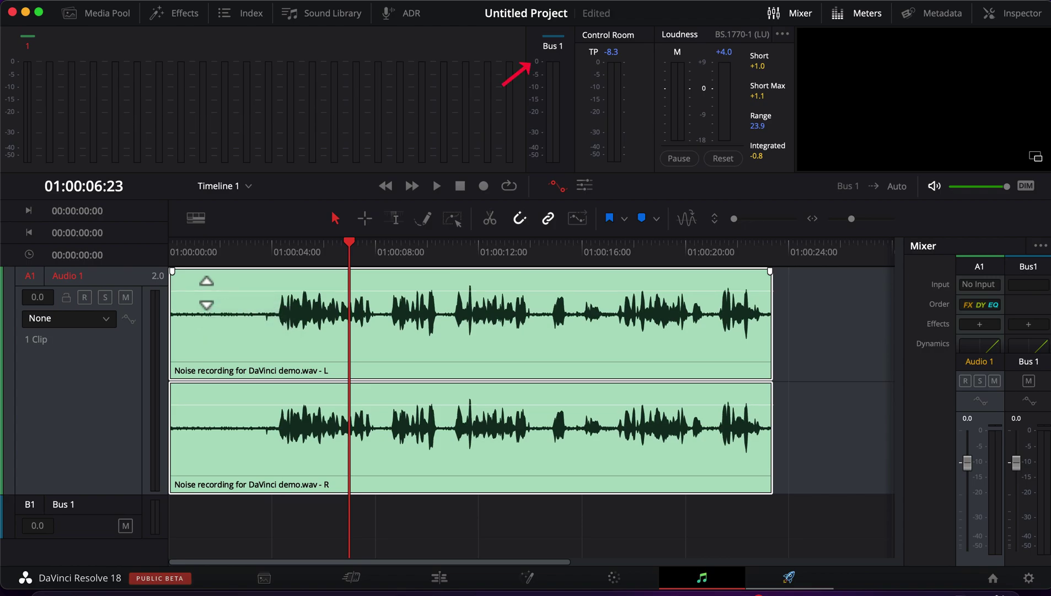
# Play the louder recording again from the timeline start to check its level on the meters.
pyautogui.click(177, 247)
pyautogui.press('space')
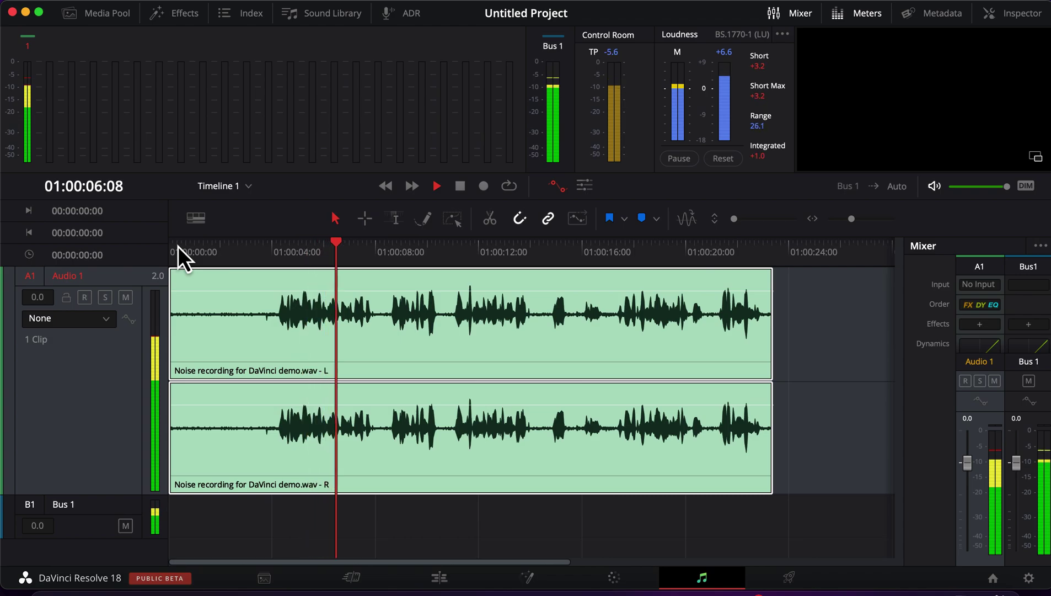
pyautogui.press('space')
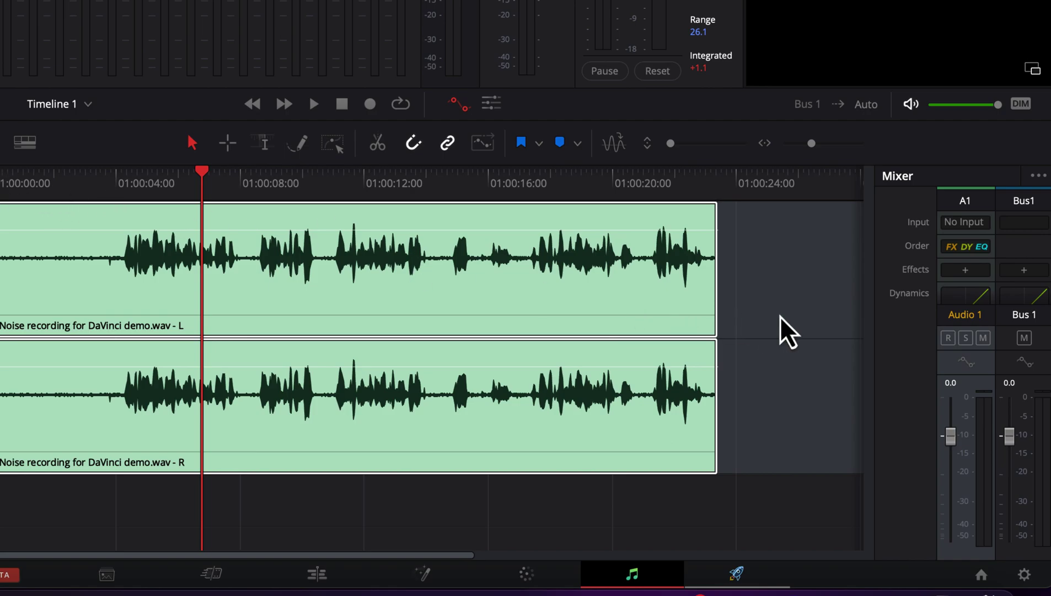
pyautogui.click(966, 269)
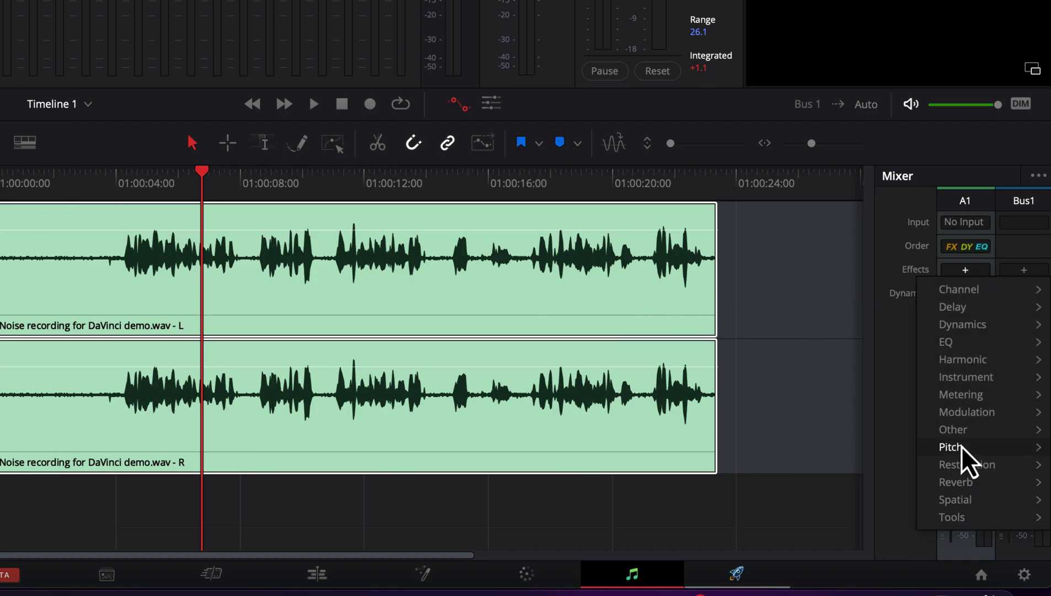
pyautogui.moveTo(960, 467)
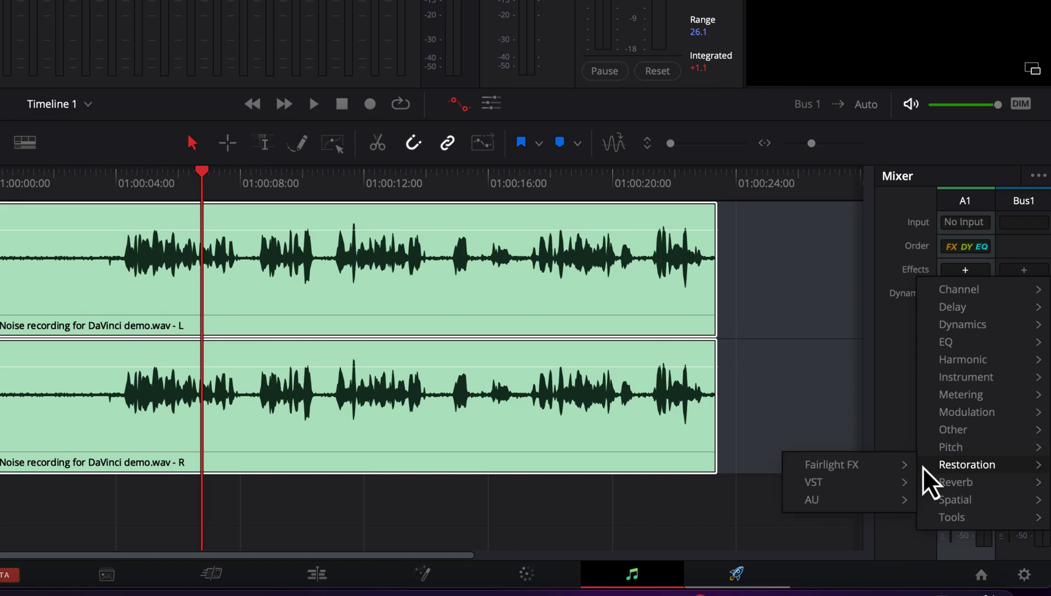
pyautogui.moveTo(895, 470)
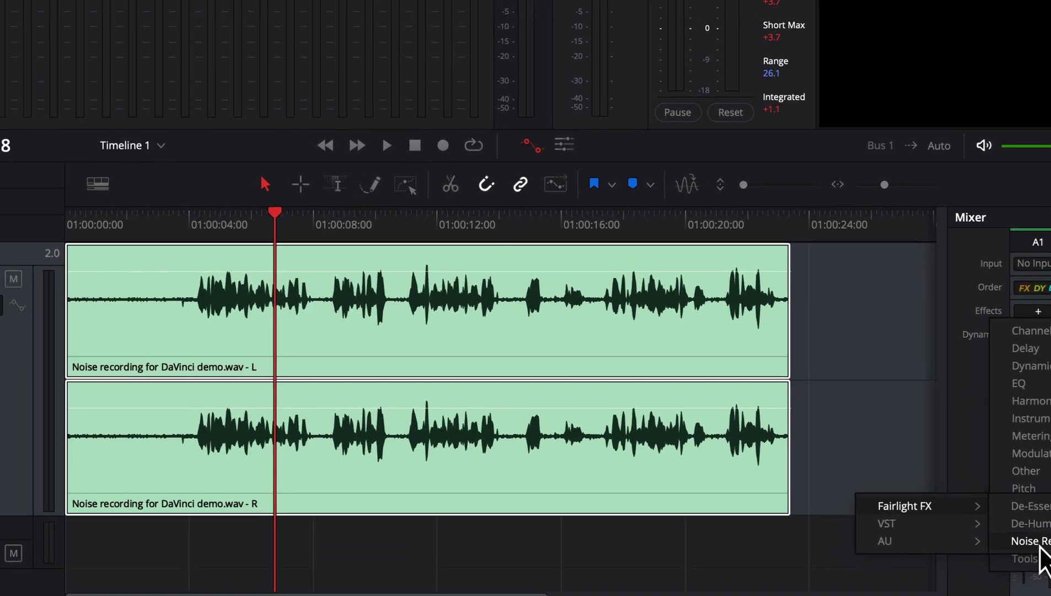
pyautogui.click(967, 503)
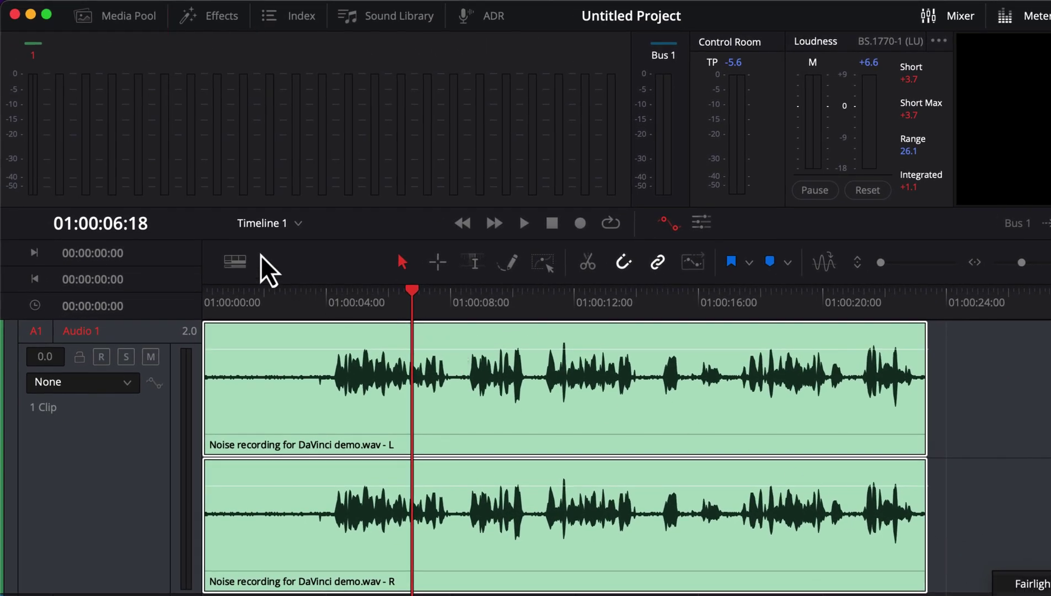
# Apply the Fairlight FX Noise Reduction effect to the Audio 1 track and move its settings window off the start of the clip.
pyautogui.click(220, 17)
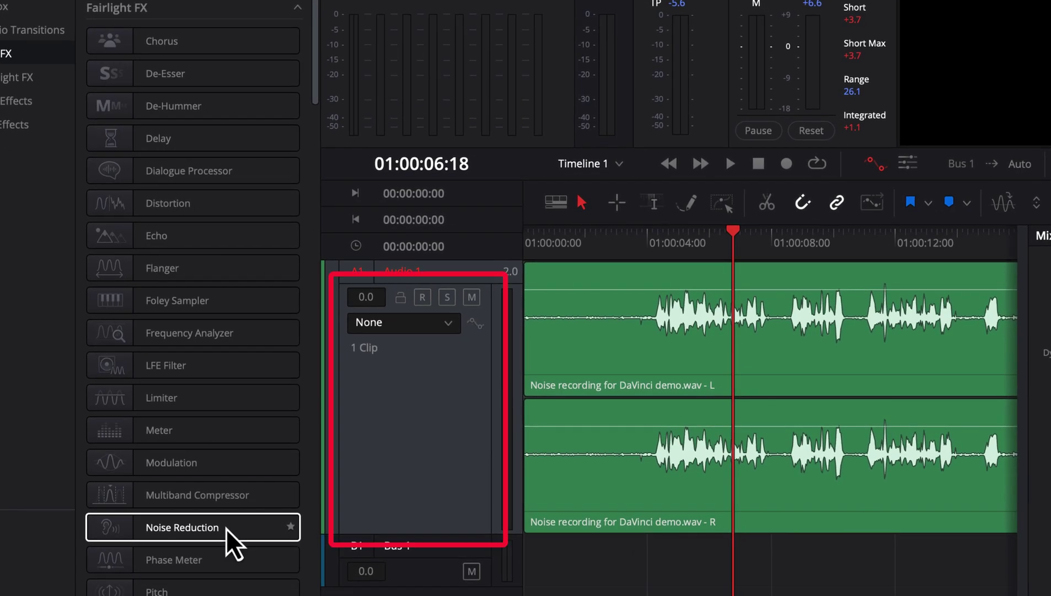
pyautogui.moveTo(225, 528); pyautogui.dragTo(425, 429)
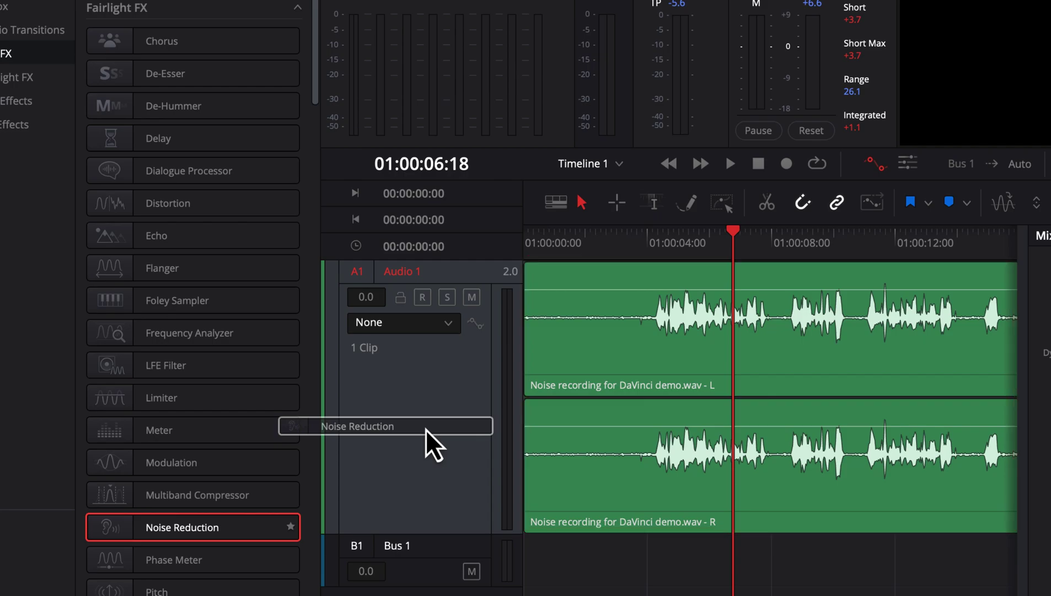
pyautogui.moveTo(426, 429); pyautogui.dragTo(428, 430)
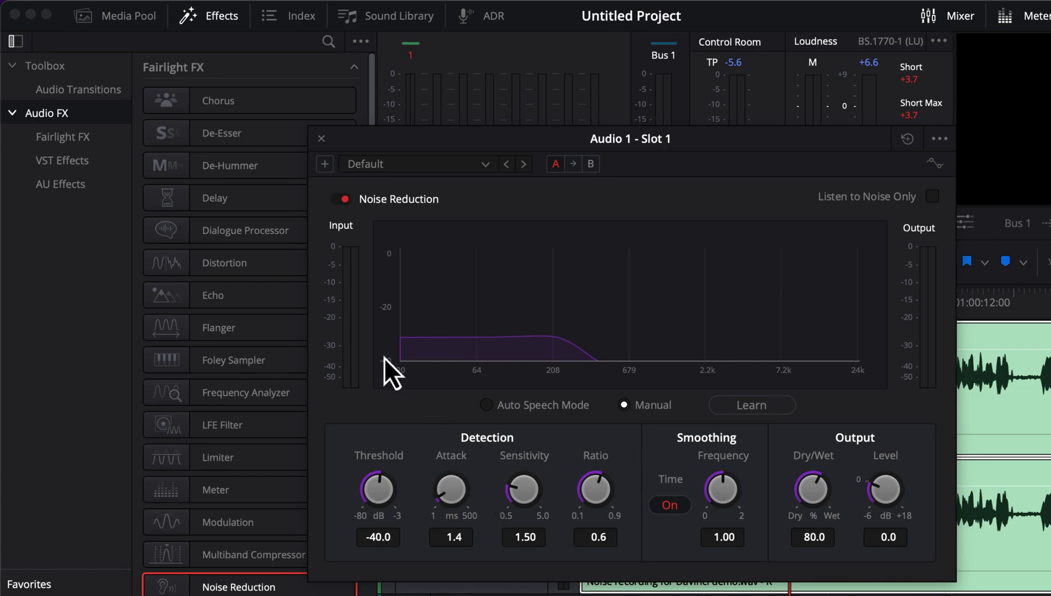
pyautogui.click(220, 17)
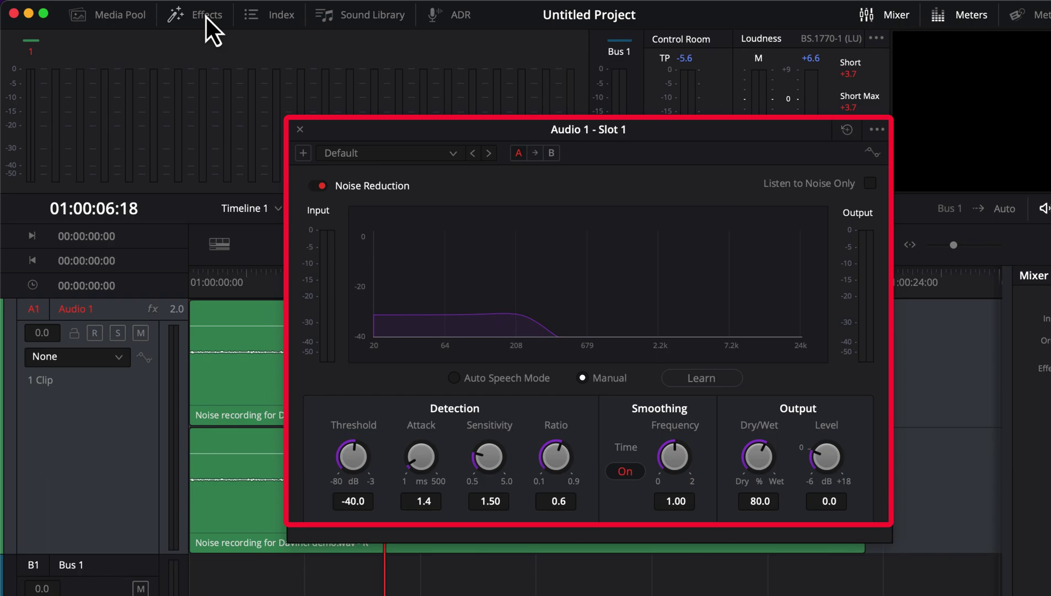
pyautogui.moveTo(369, 127); pyautogui.dragTo(495, 145)
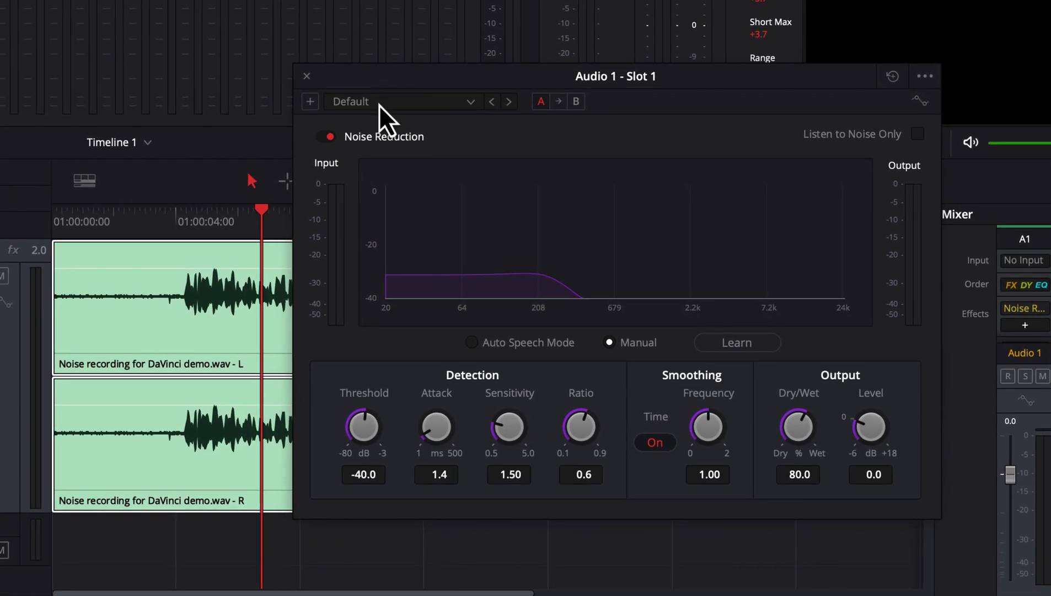
# Try the De-Hiss, De-Rumble, and De-Rumble and Hiss presets one after another in the Noise Reduction effect.
pyautogui.click(379, 105)
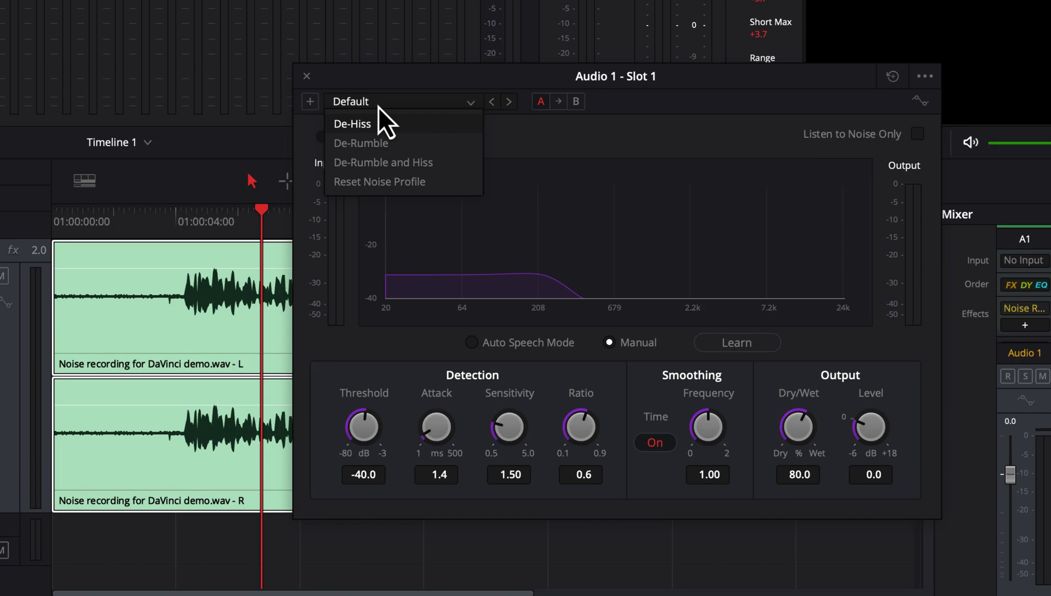
pyautogui.click(364, 125)
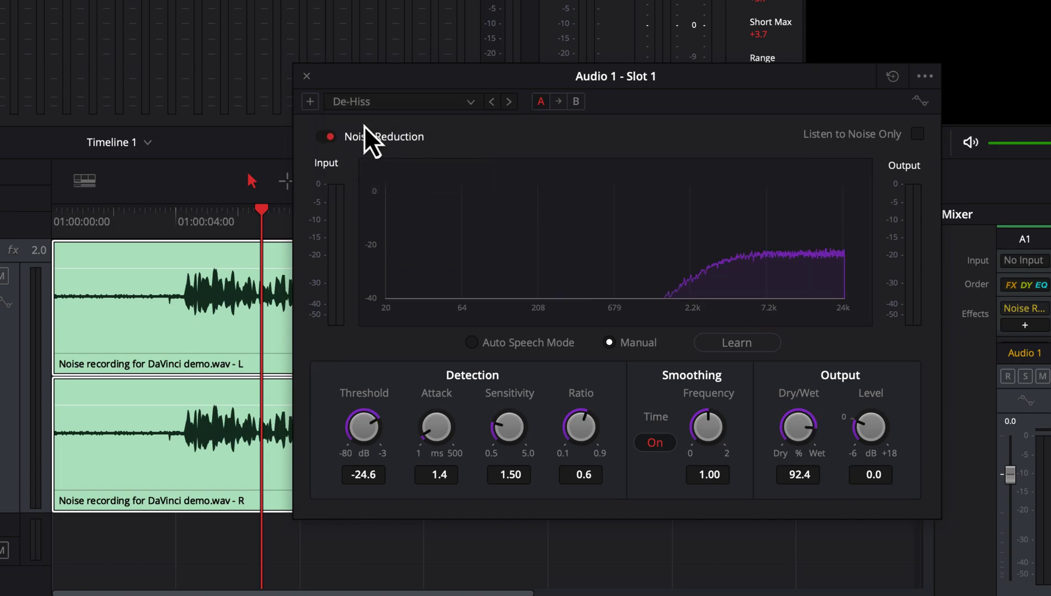
pyautogui.click(366, 108)
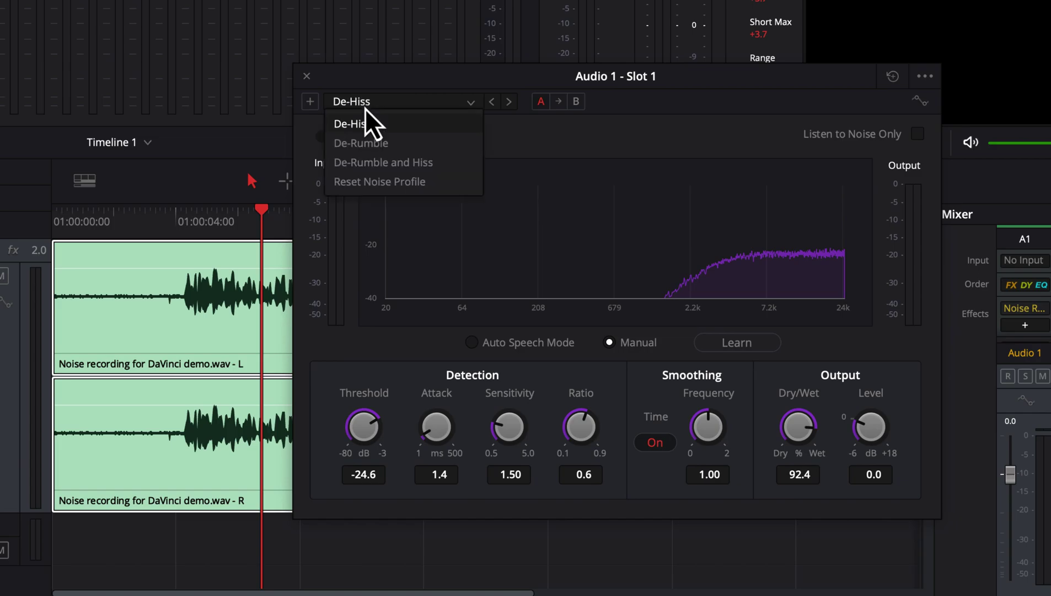
pyautogui.click(368, 144)
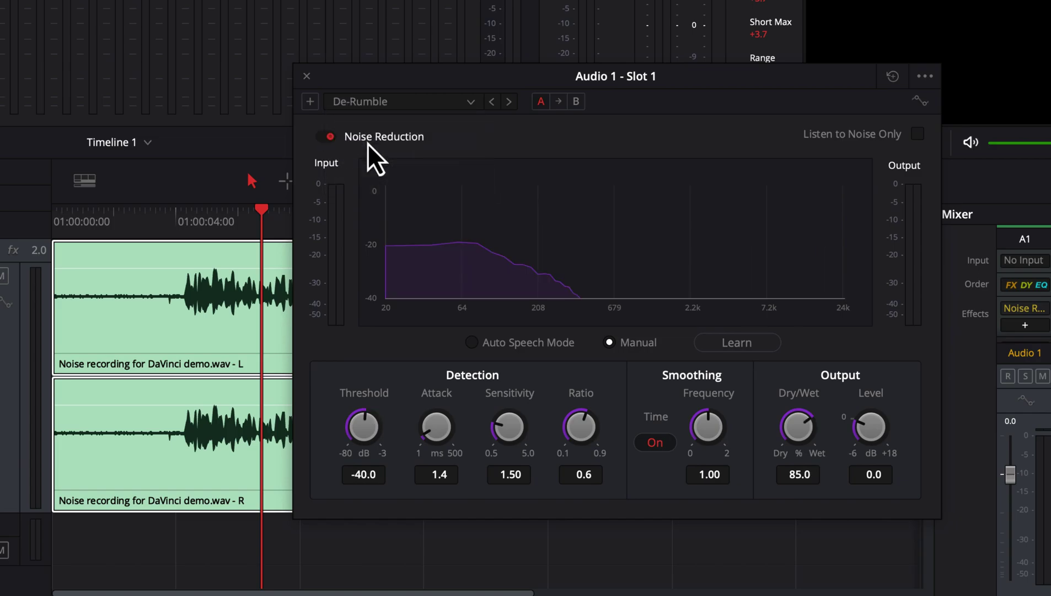
pyautogui.click(377, 104)
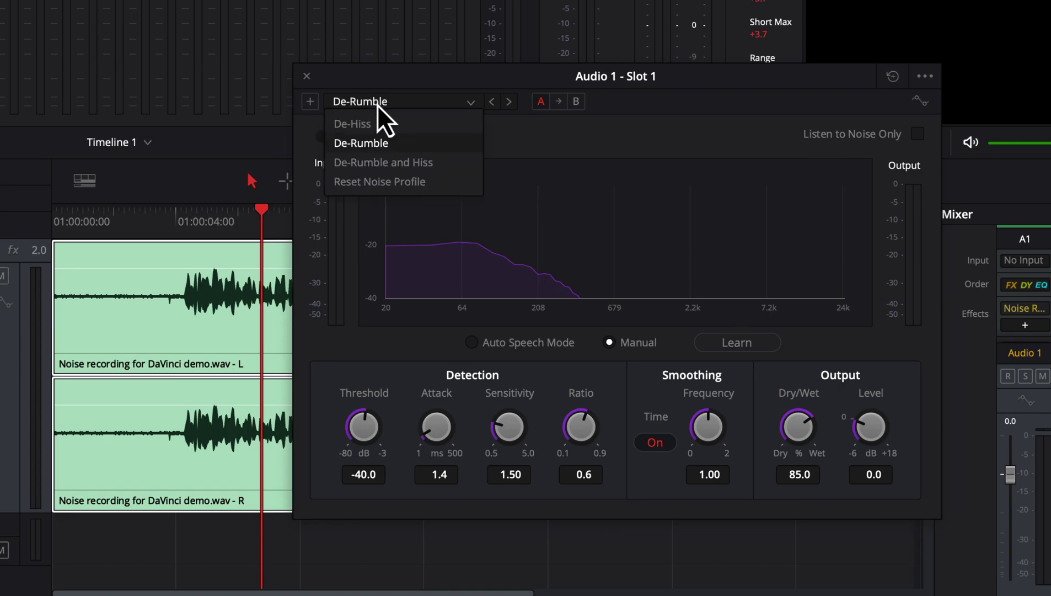
pyautogui.click(375, 165)
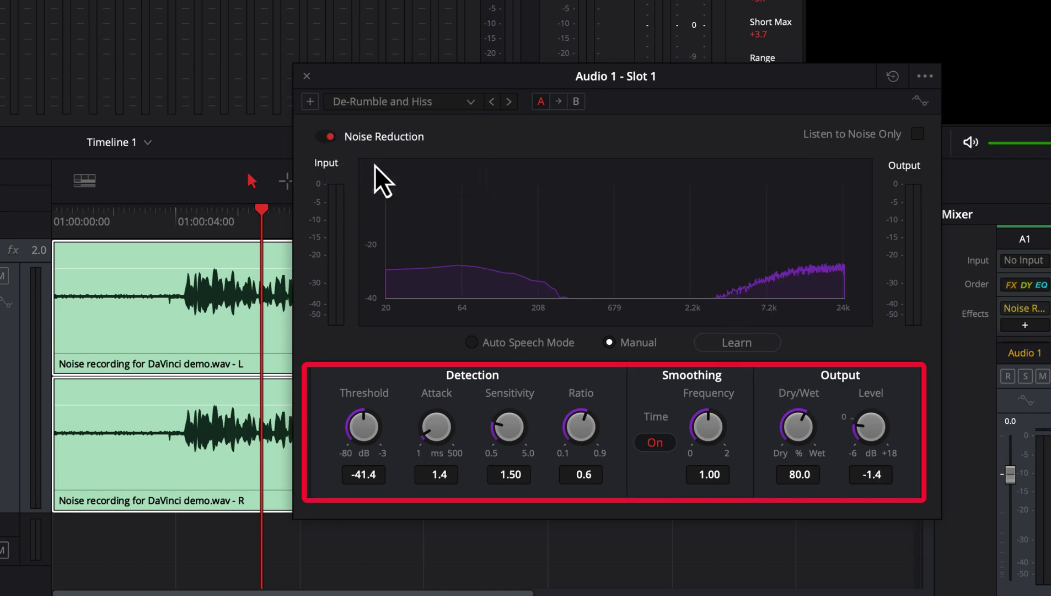
# Compare the threshold and dry/wet settings of the three noise presets by switching between them repeatedly, and reset the effect to its defaults.
pyautogui.click(378, 102)
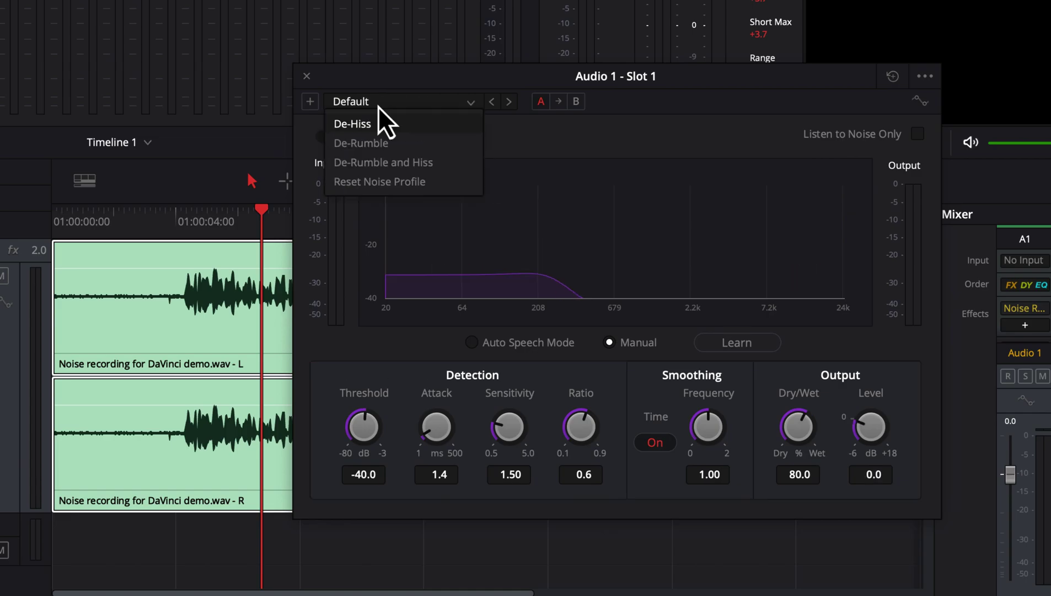
pyautogui.click(364, 124)
pyautogui.click(364, 101)
pyautogui.click(368, 144)
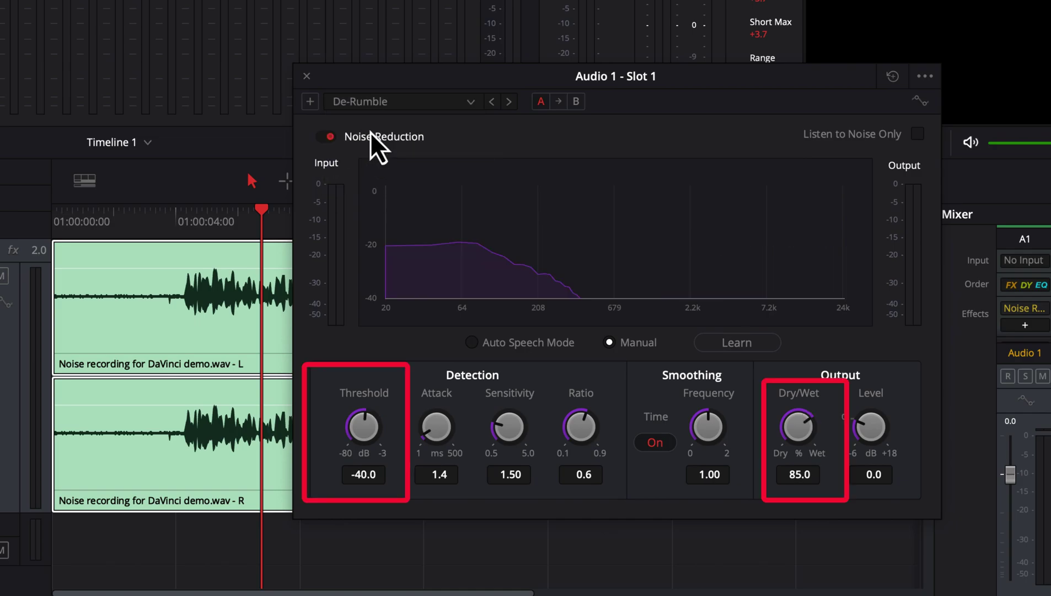
pyautogui.click(363, 102)
pyautogui.click(374, 162)
pyautogui.click(364, 101)
pyautogui.click(364, 125)
pyautogui.click(364, 102)
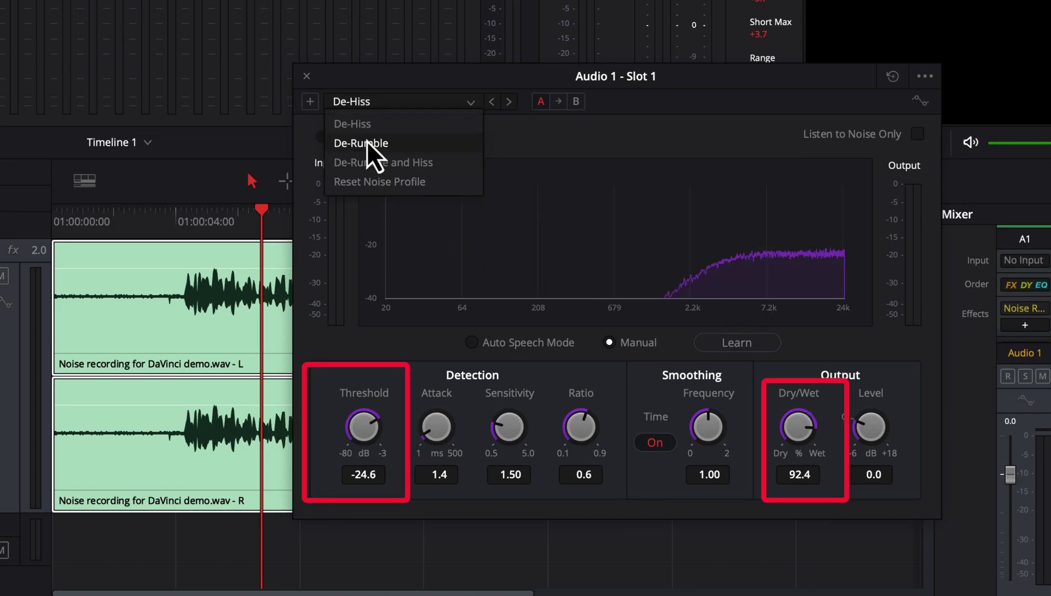
pyautogui.click(367, 144)
pyautogui.click(364, 101)
pyautogui.click(376, 164)
pyautogui.click(379, 105)
pyautogui.click(364, 125)
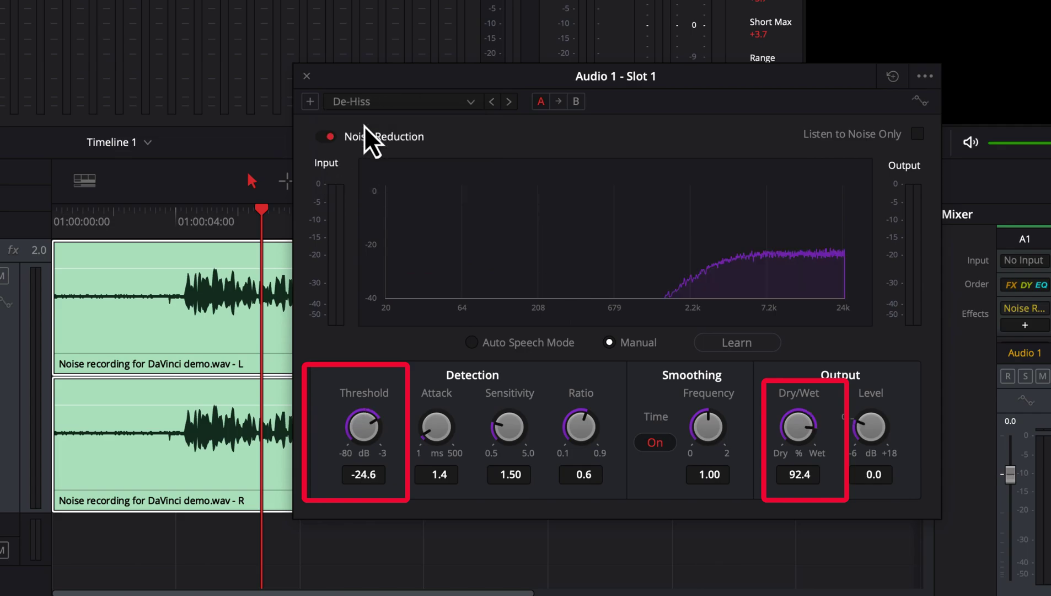
pyautogui.click(364, 101)
pyautogui.click(367, 144)
pyautogui.click(377, 103)
pyautogui.click(364, 125)
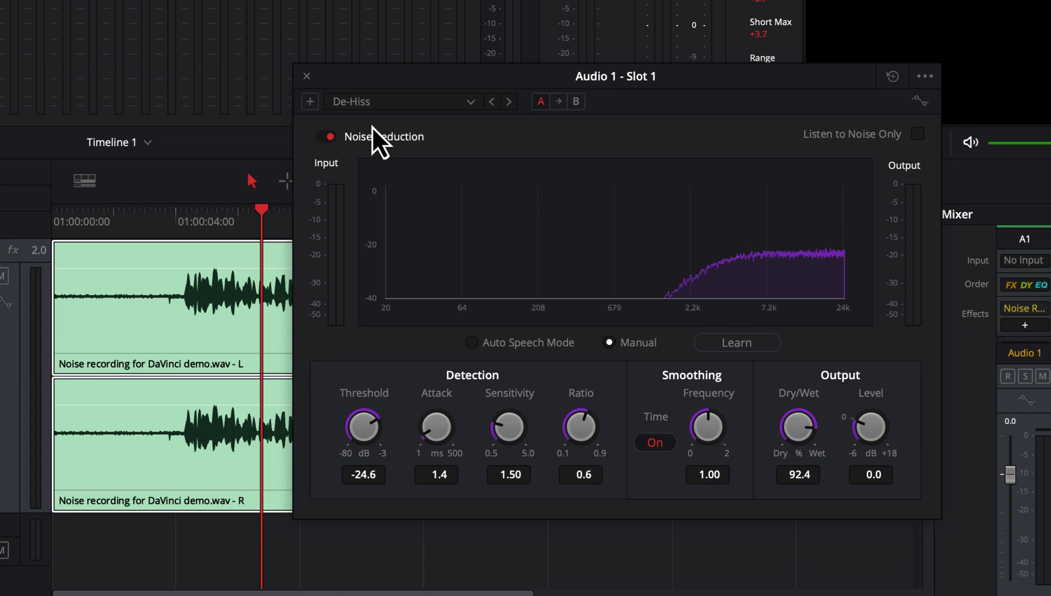
pyautogui.click(892, 77)
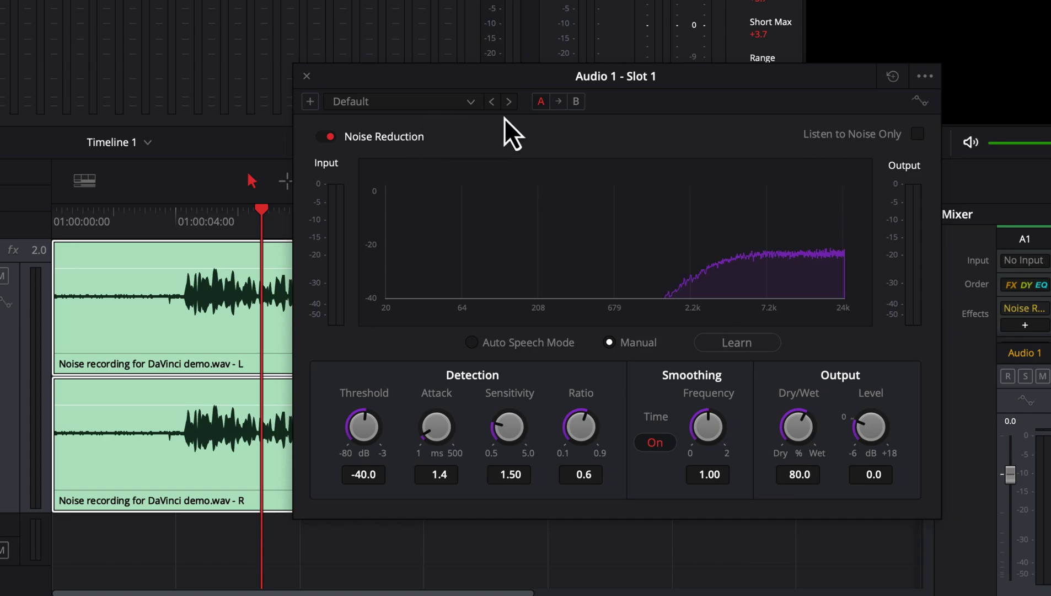
# Enable Auto Speech Mode while comparing the A and B setups, finish on A, and return the playhead to the timeline start.
pyautogui.click(541, 101)
pyautogui.click(576, 102)
pyautogui.click(492, 346)
pyautogui.click(577, 107)
pyautogui.click(541, 107)
pyautogui.click(57, 211)
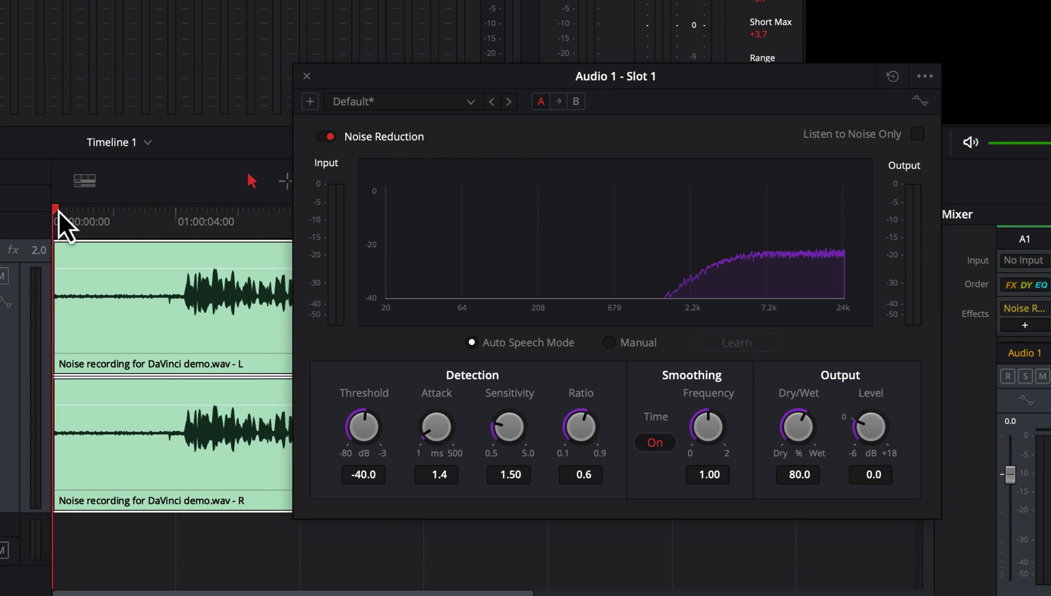
# Play the recording from the timeline start and compare the A (Auto Speech Mode) and B (Manual) noise reduction setups.
pyautogui.press('space')
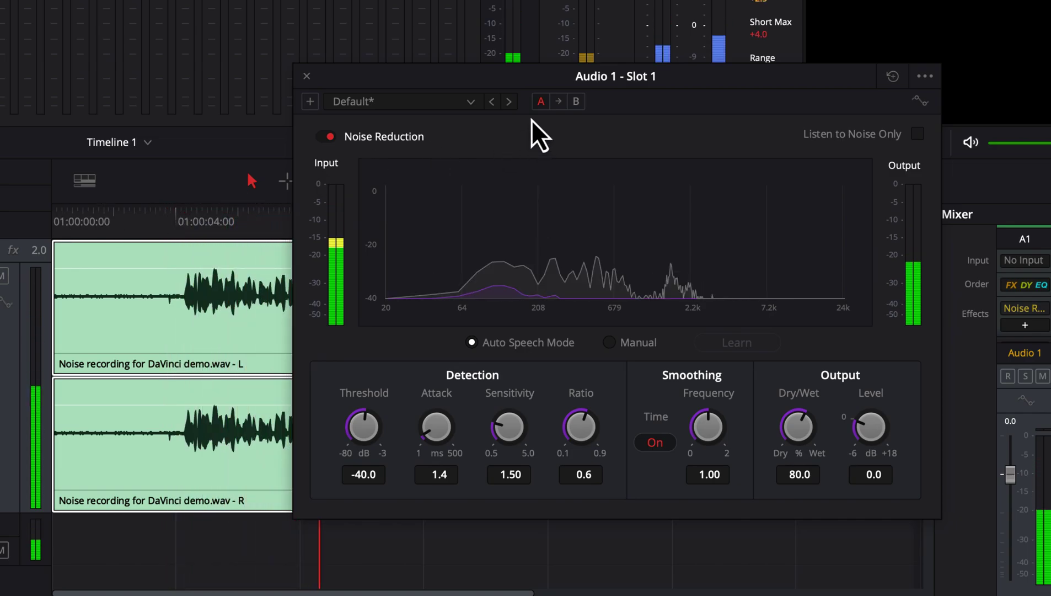
pyautogui.click(576, 107)
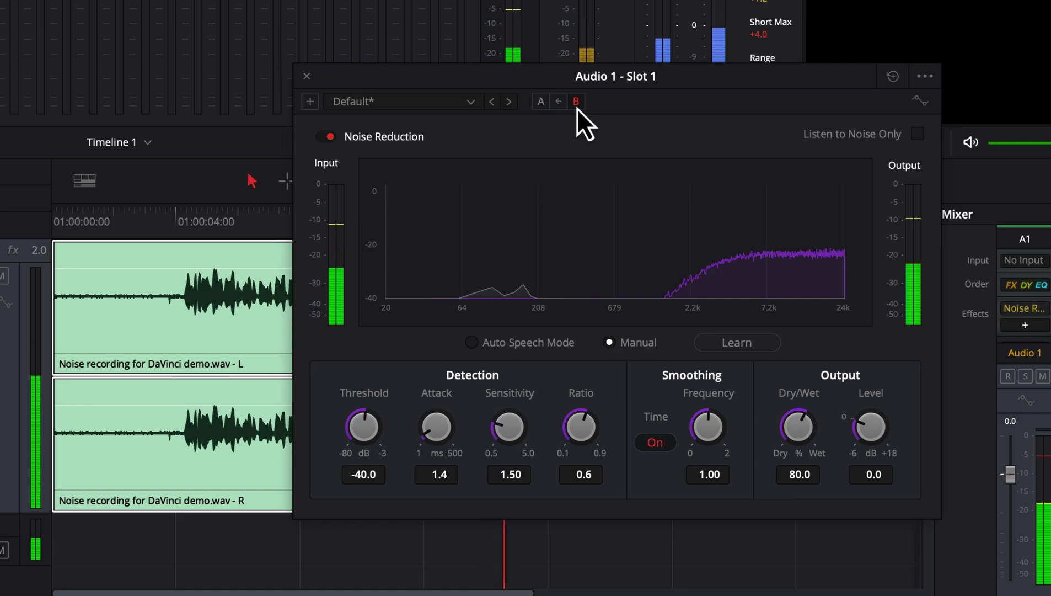
pyautogui.click(541, 102)
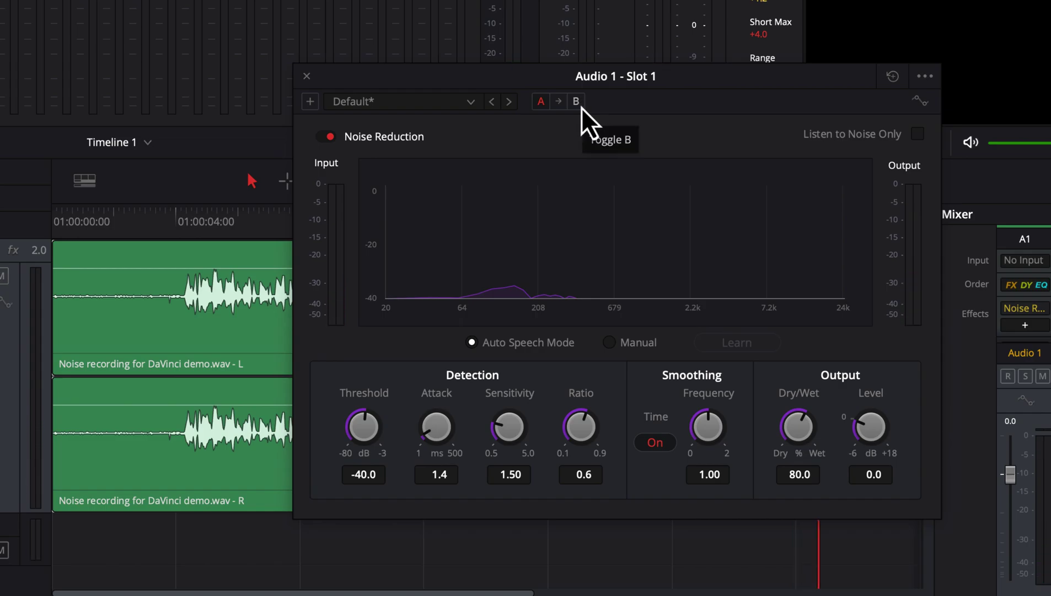
# Switch to setup B and range-select the speech-free part at the start of the clip, up to about 01:00:04:00.
pyautogui.click(577, 106)
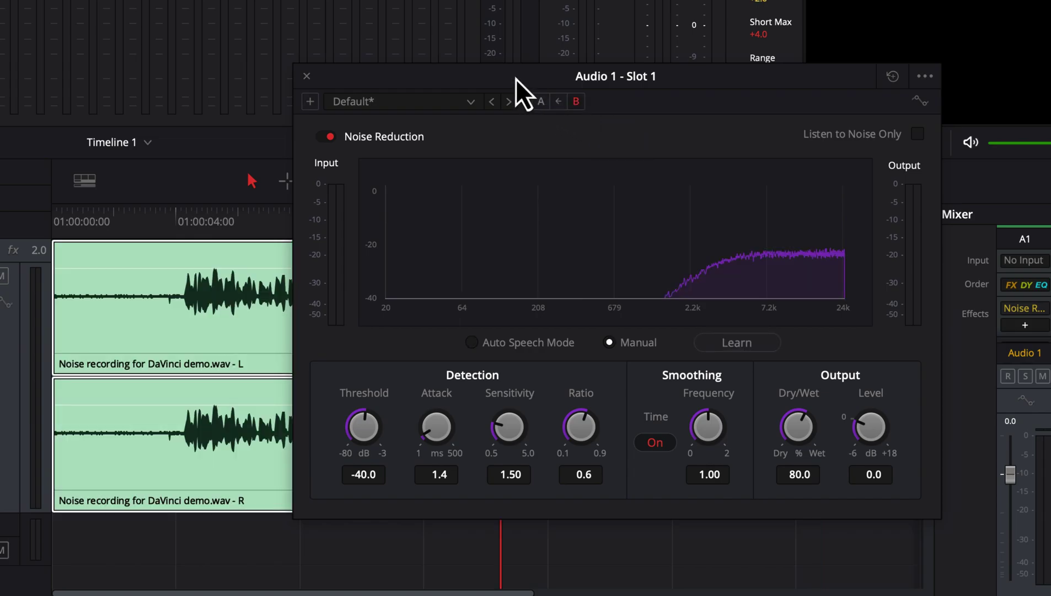
pyautogui.moveTo(515, 78); pyautogui.dragTo(556, 292)
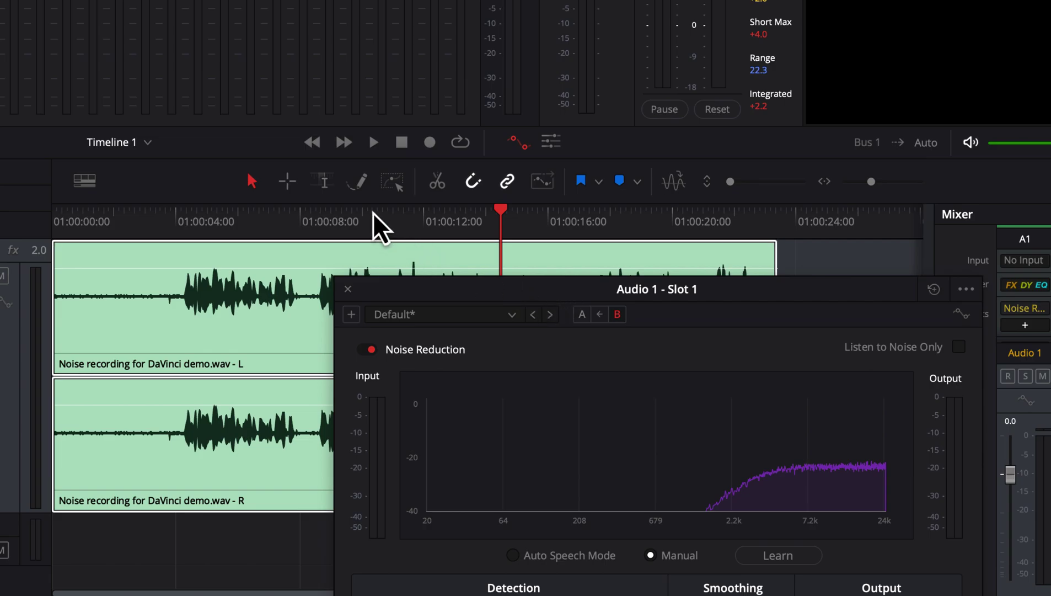
pyautogui.click(324, 182)
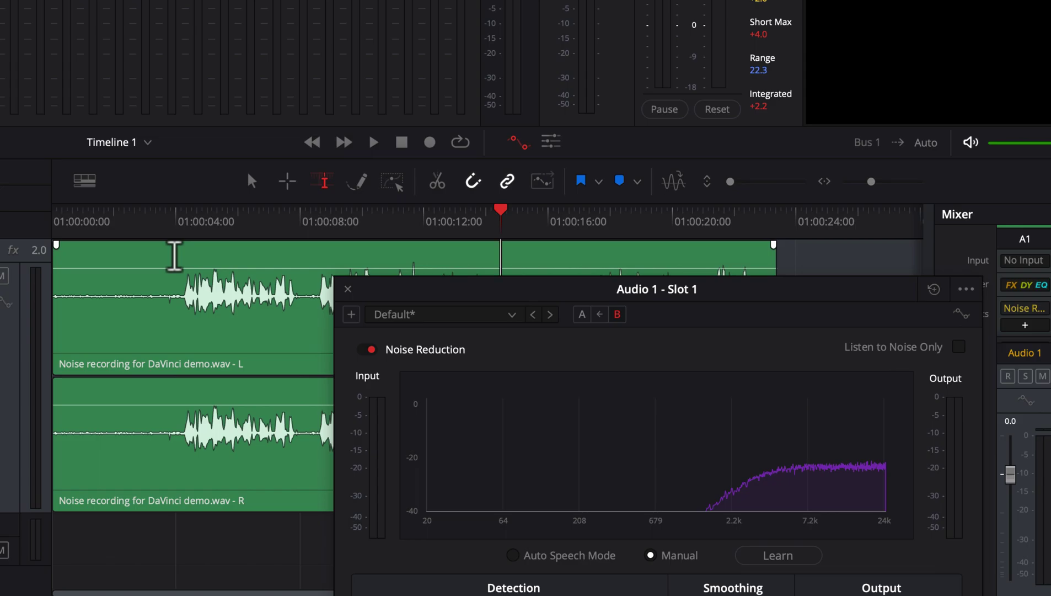
pyautogui.moveTo(174, 255); pyautogui.dragTo(49, 255)
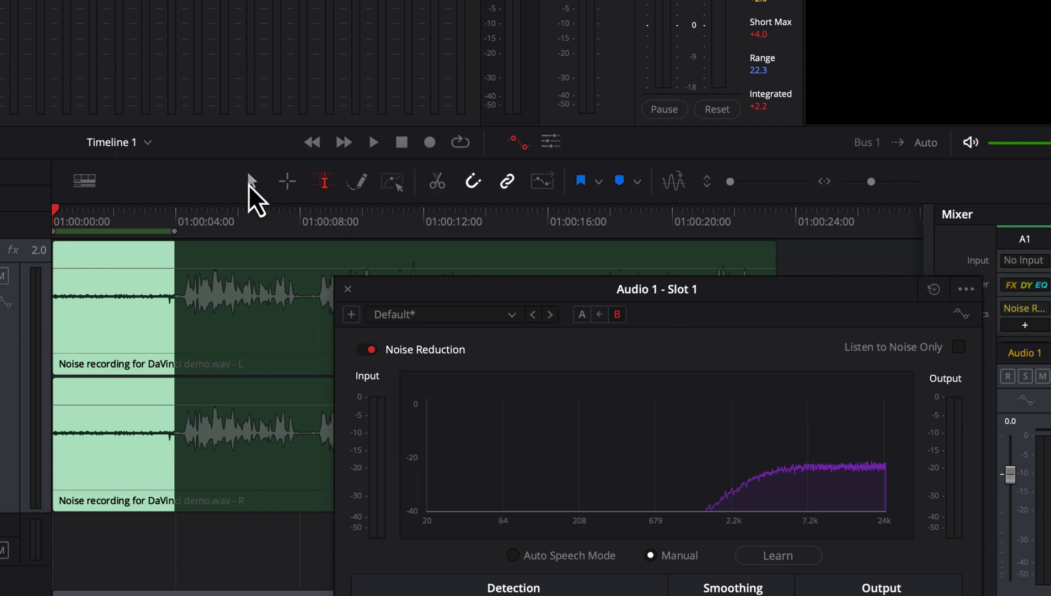
pyautogui.click(248, 185)
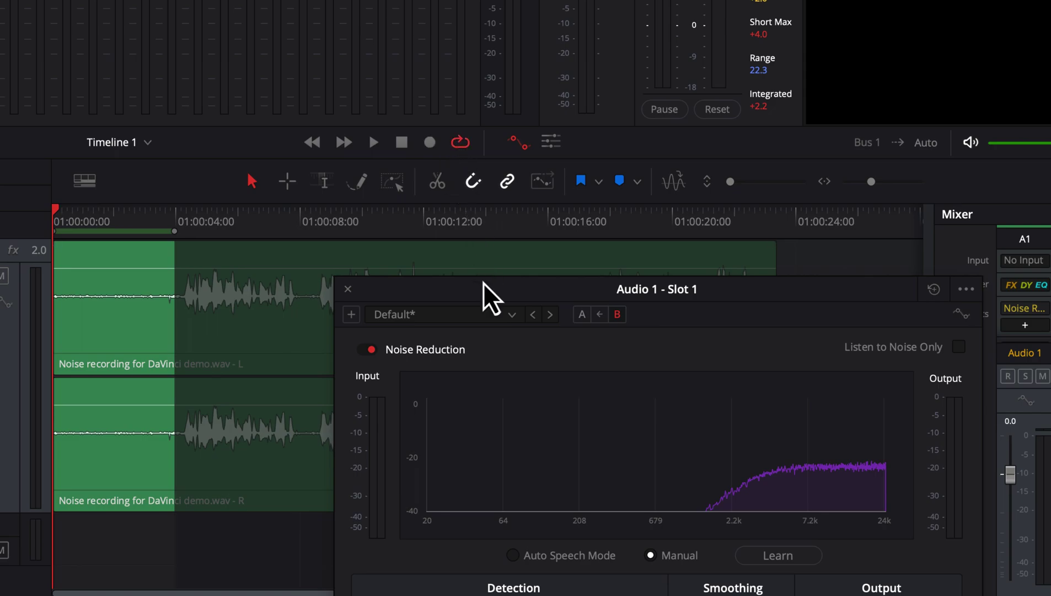
# Loop the selected noise-only range and let Noise Reduction learn the noise profile in Manual mode, stopping playback when done.
pyautogui.moveTo(484, 290); pyautogui.dragTo(440, 67)
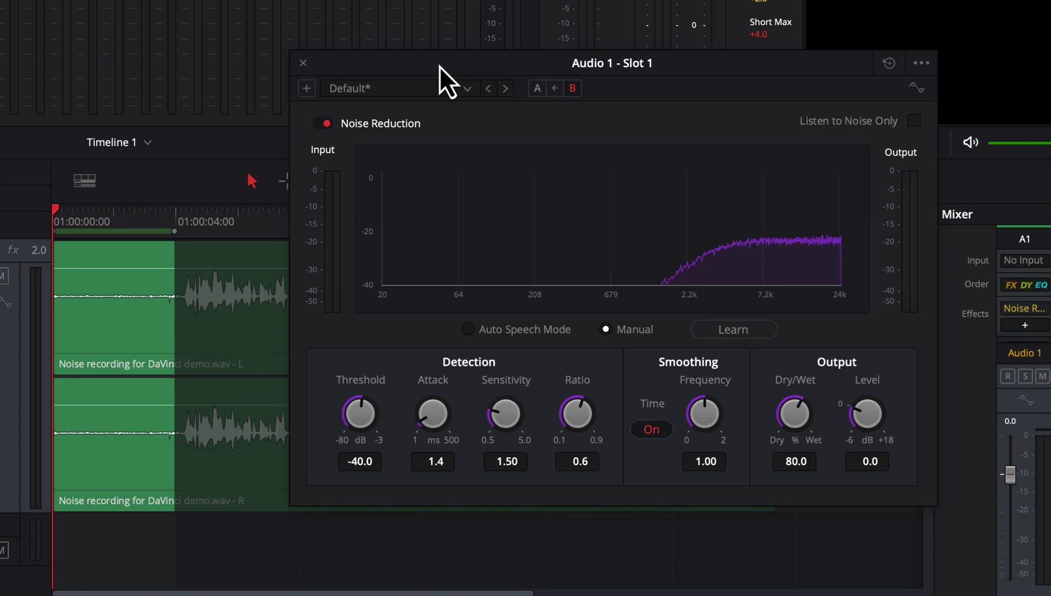
pyautogui.press('space')
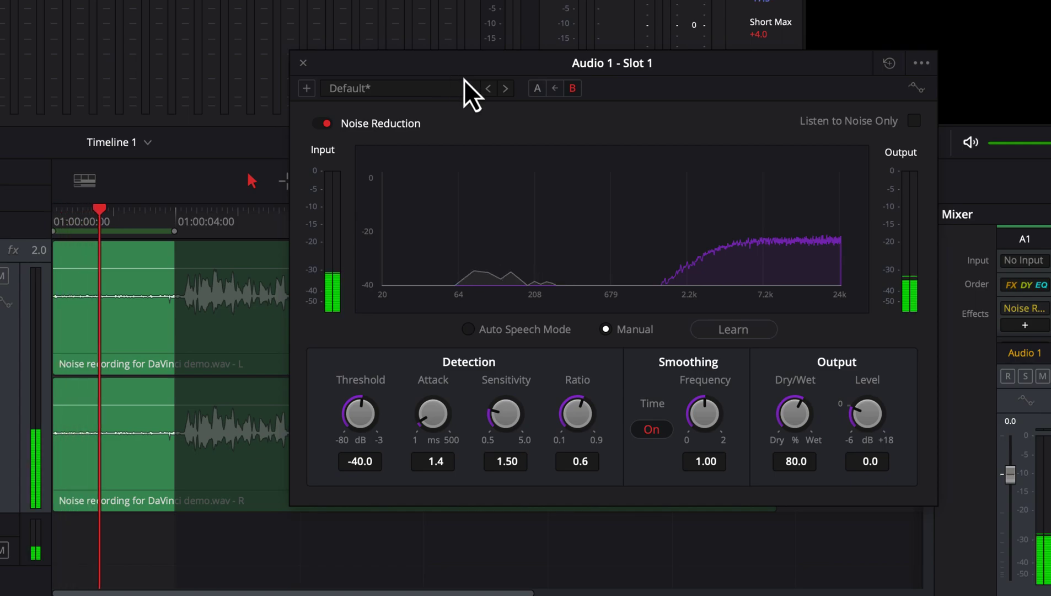
pyautogui.click(728, 331)
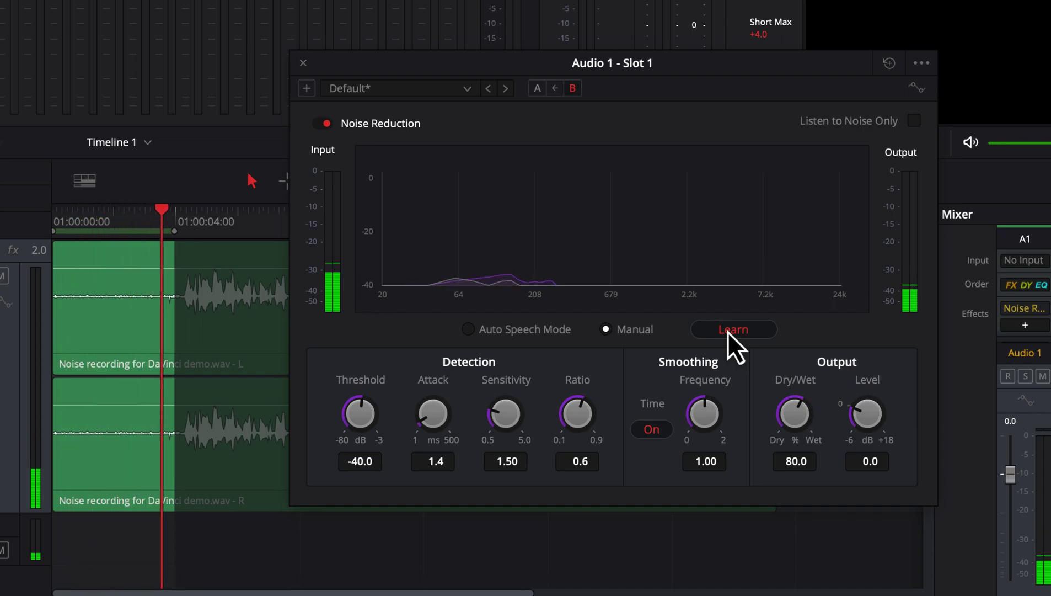
pyautogui.click(728, 331)
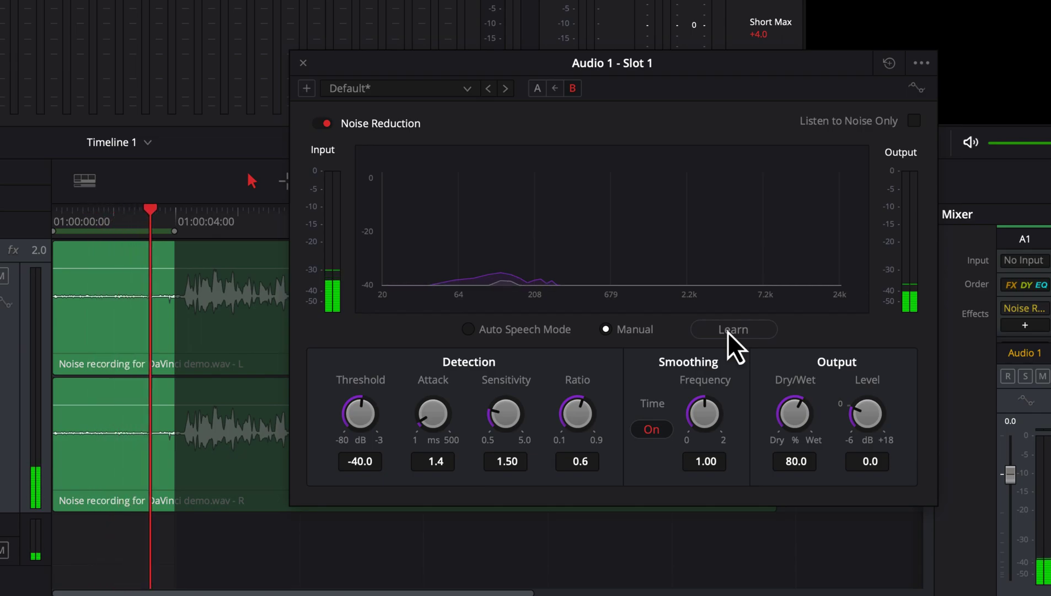
pyautogui.press('space')
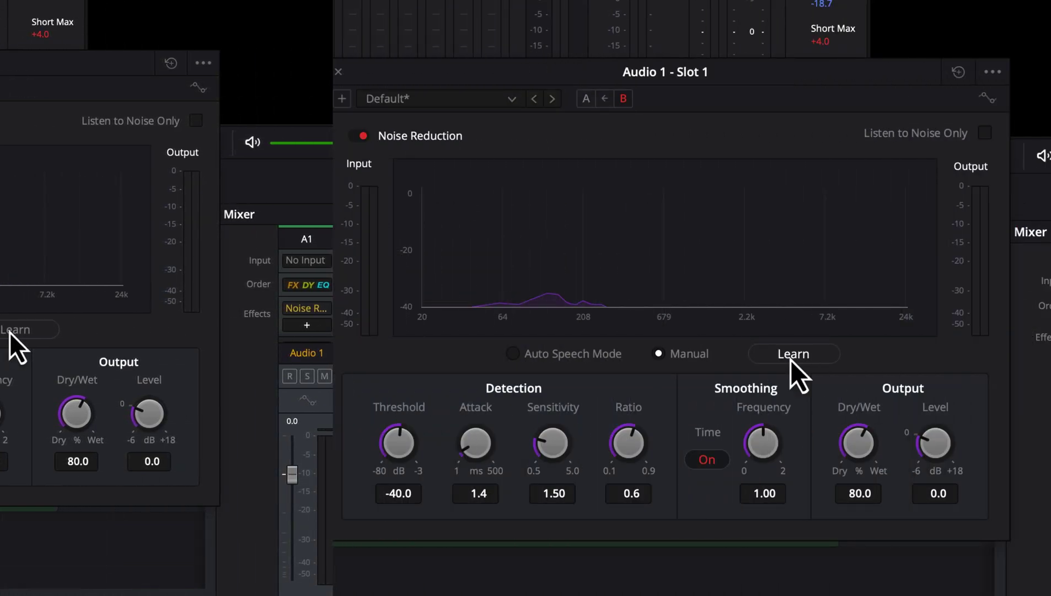
# Play the recording from the timeline start while alternating between setup A and the learned profile in setup B, finishing on B.
pyautogui.click(586, 100)
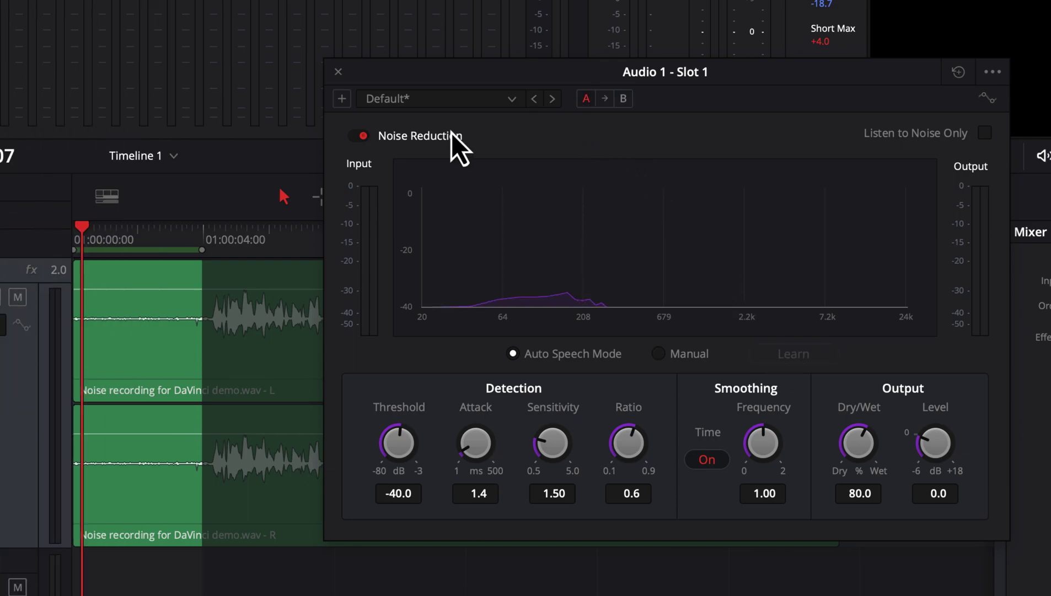
pyautogui.moveTo(82, 232); pyautogui.dragTo(76, 232)
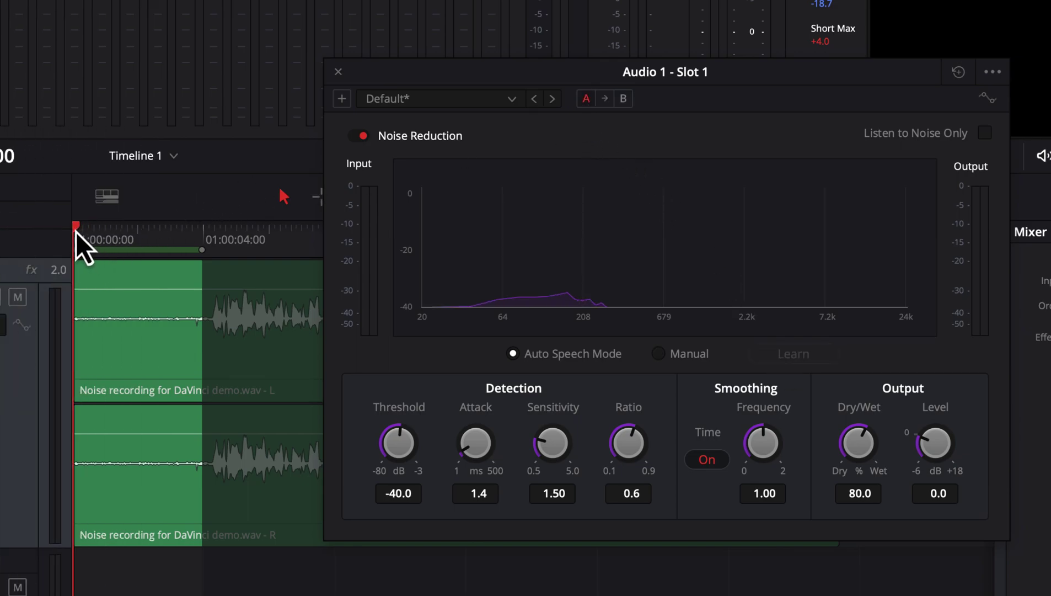
pyautogui.press('space')
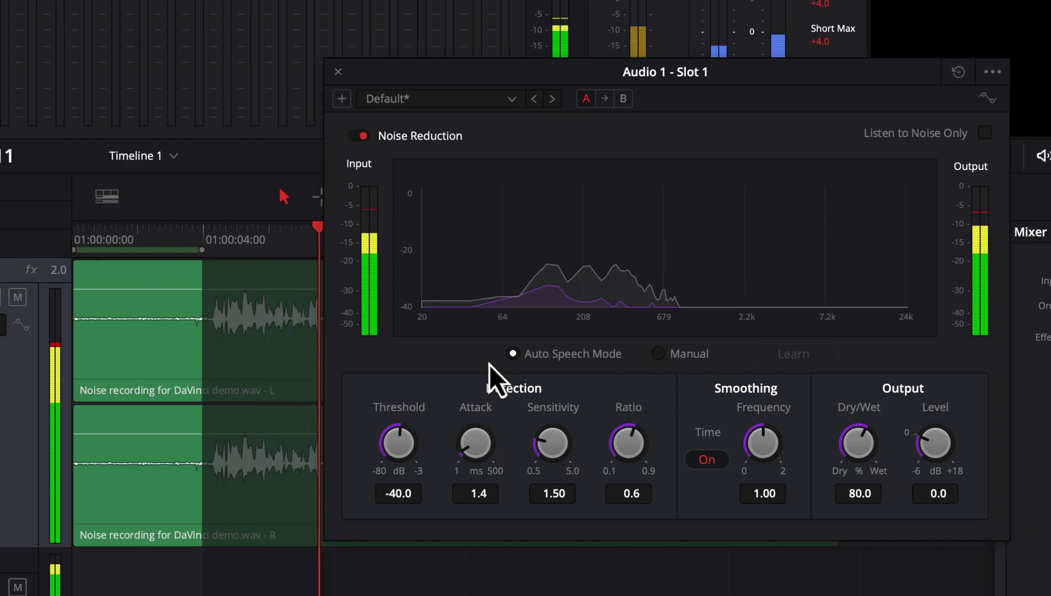
pyautogui.click(623, 99)
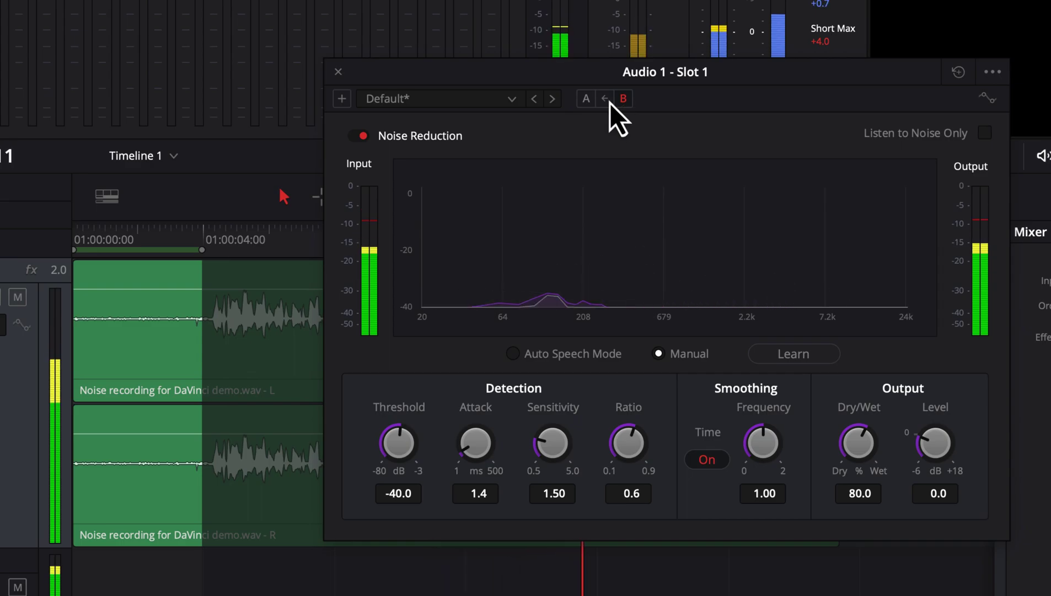
pyautogui.click(585, 100)
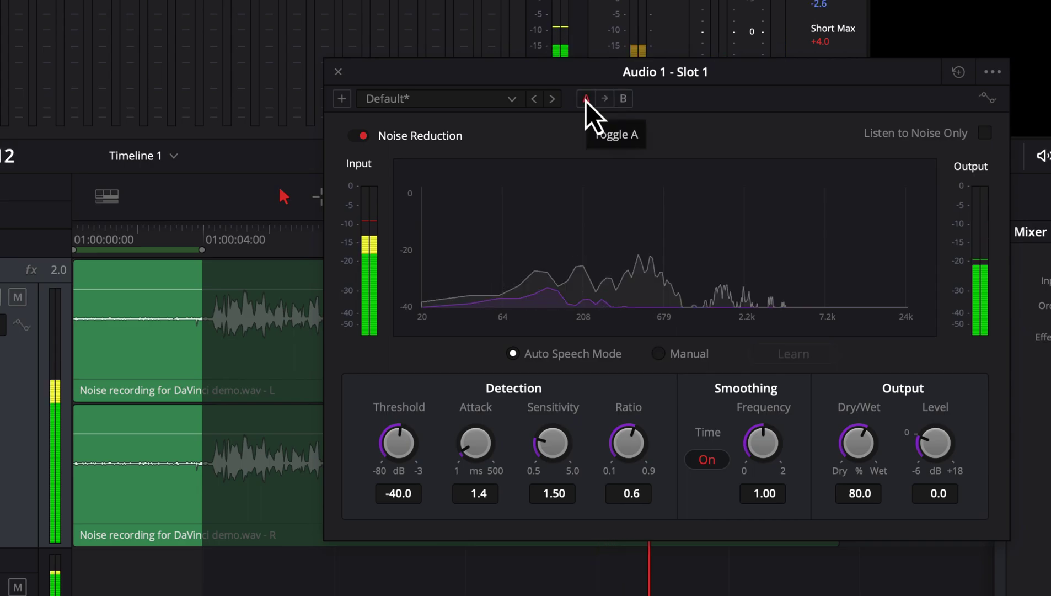
pyautogui.click(622, 99)
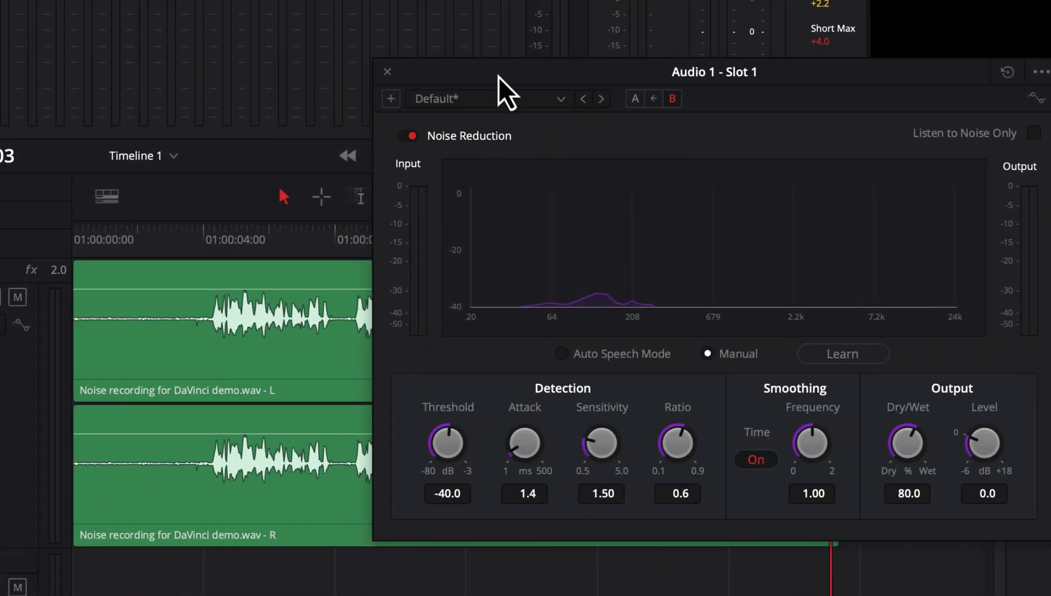
# Select roughly the first ten seconds of the clip as the loop range, keeping the Noise Reduction window clear of the selection.
pyautogui.moveTo(499, 77); pyautogui.dragTo(570, 252)
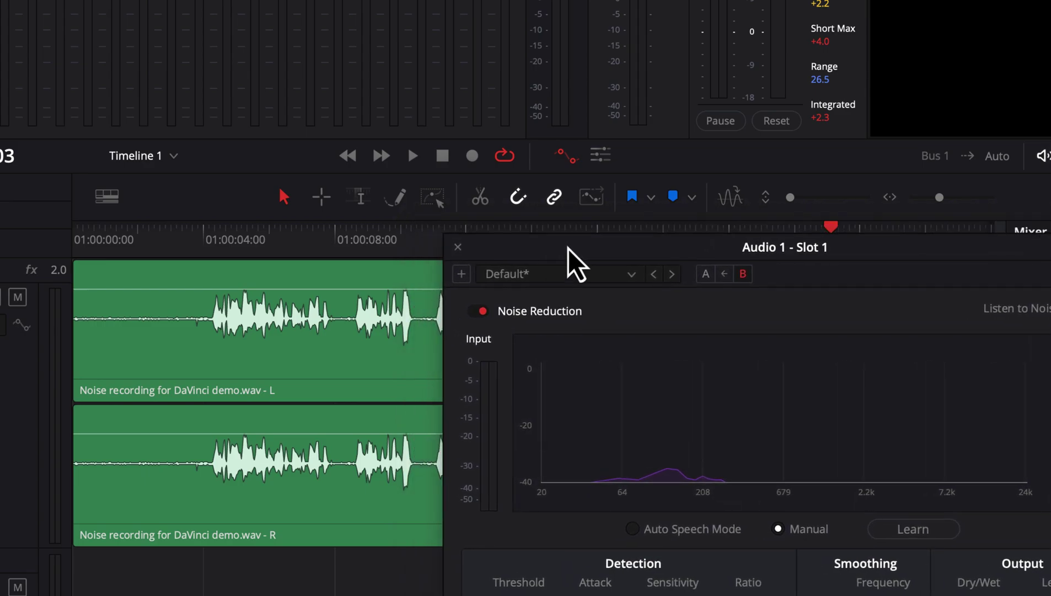
pyautogui.click(321, 197)
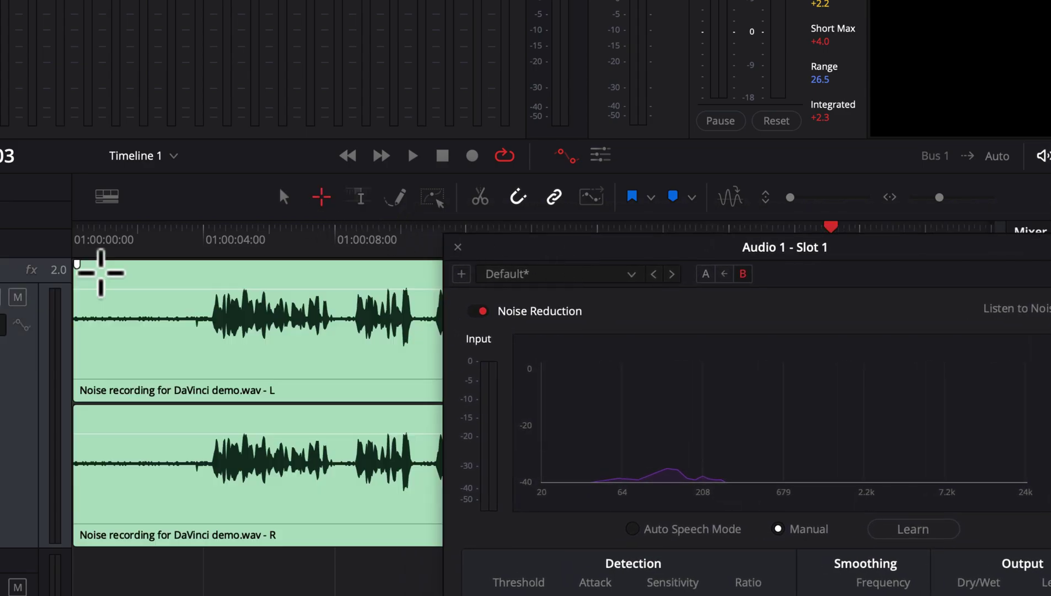
pyautogui.moveTo(98, 270); pyautogui.dragTo(423, 290)
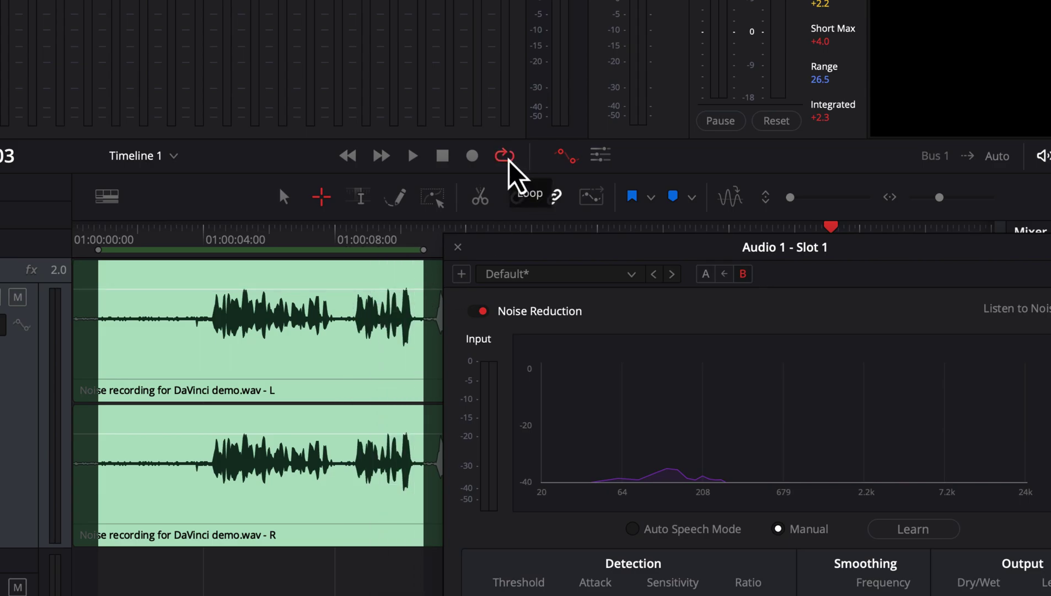
pyautogui.moveTo(522, 27); pyautogui.dragTo(519, 77)
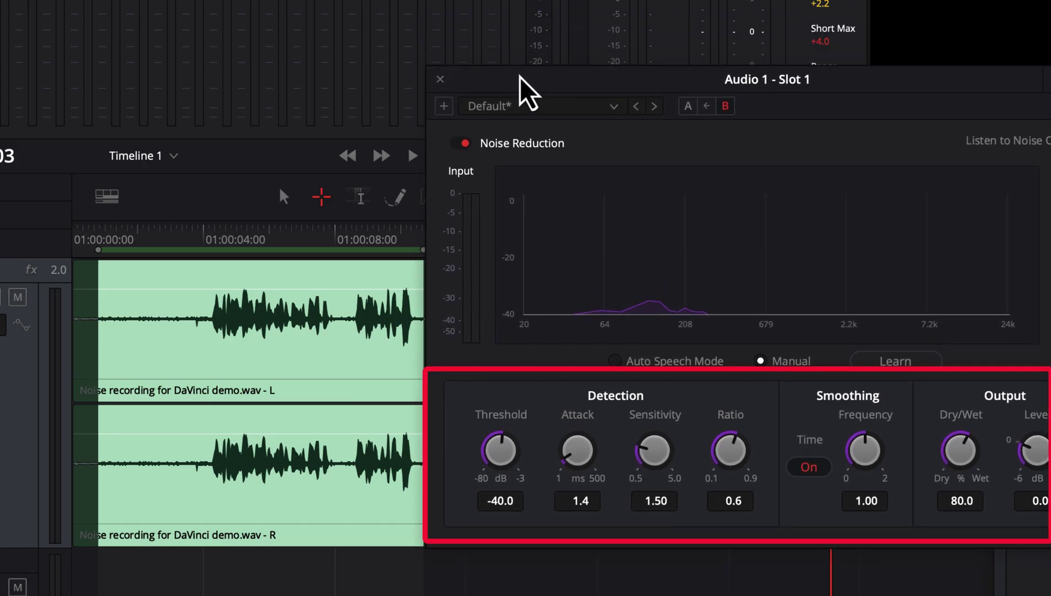
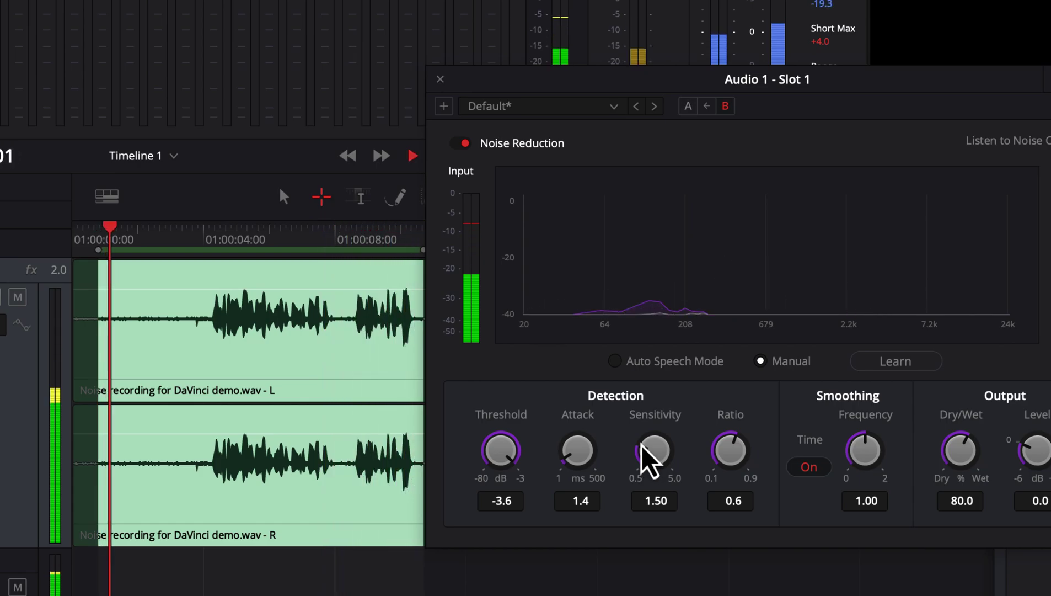
# Raise the Noise Reduction Sensitivity to 2.75 and the Dry/Wet mix to 89.6% while the selected range loops.
pyautogui.moveTo(641, 445); pyautogui.dragTo(679, 423)
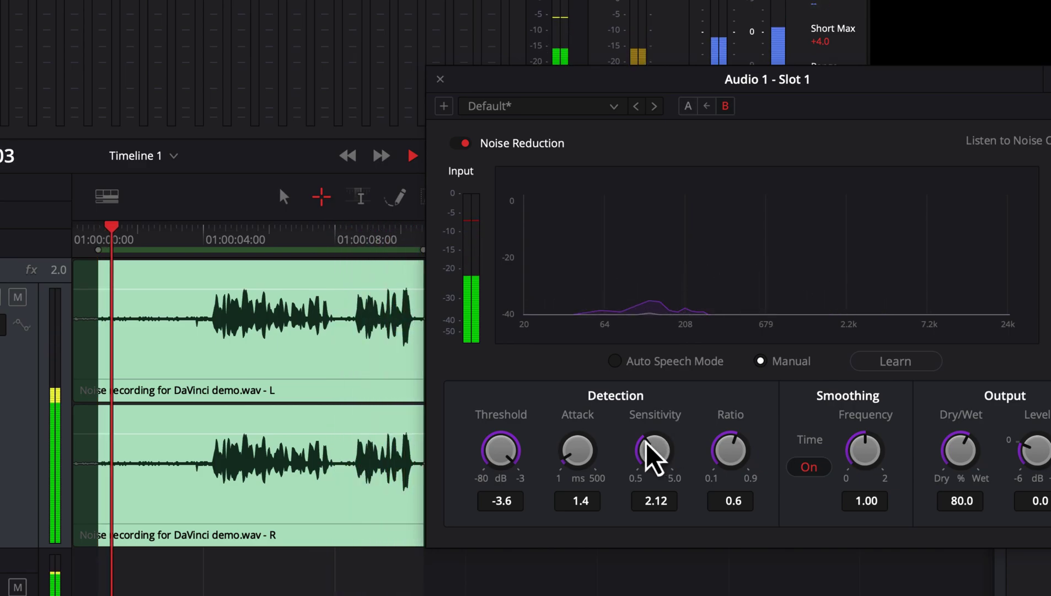
pyautogui.moveTo(647, 443); pyautogui.dragTo(681, 427)
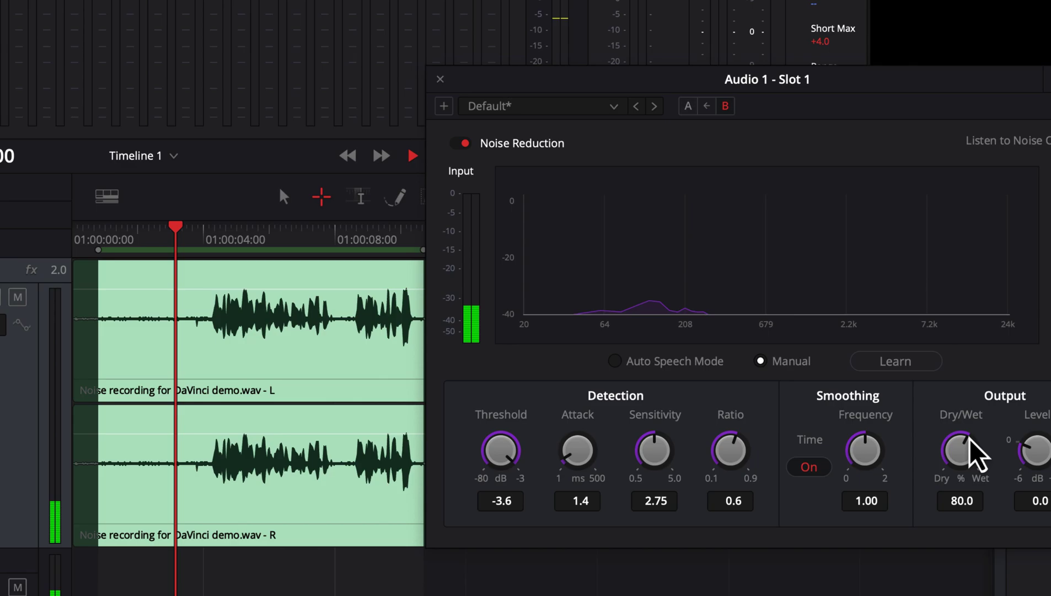
pyautogui.moveTo(970, 438); pyautogui.dragTo(1007, 460)
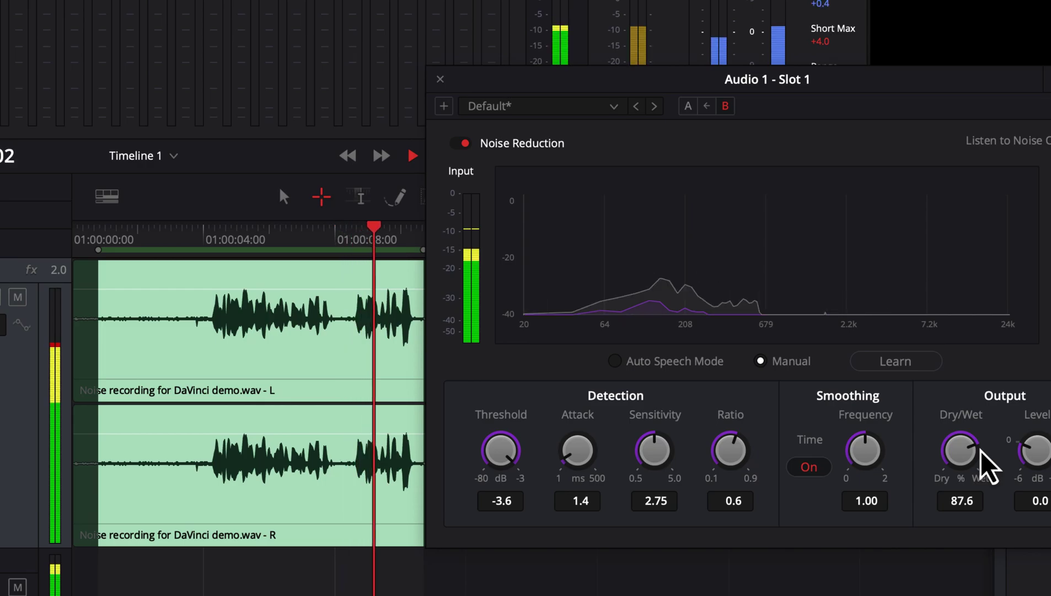
pyautogui.moveTo(980, 450); pyautogui.dragTo(991, 461)
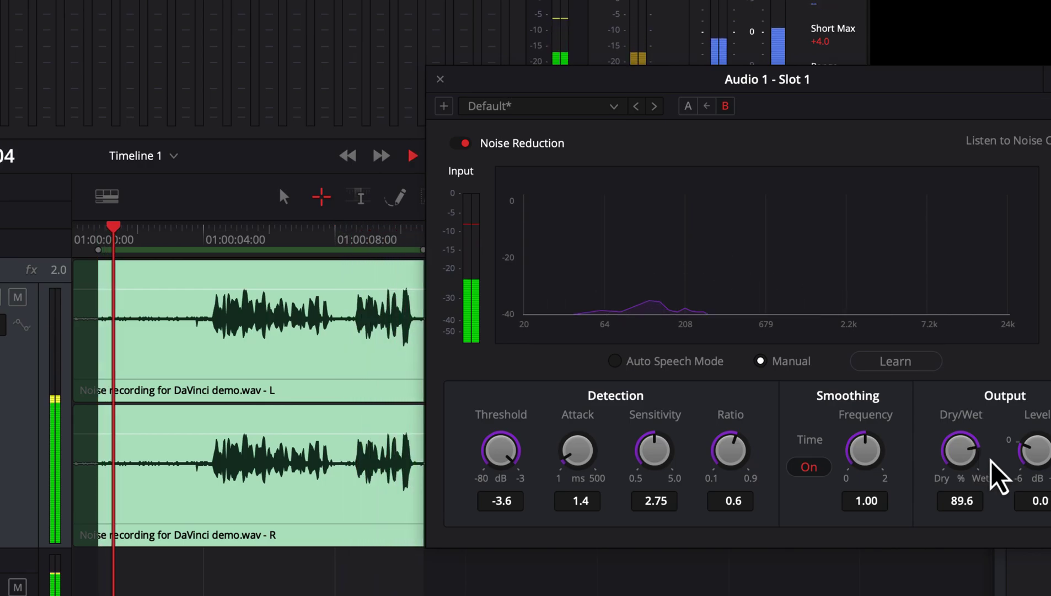
# Turn Time smoothing off and back on to compare its effect during looped playback, and stop playback.
pyautogui.click(808, 467)
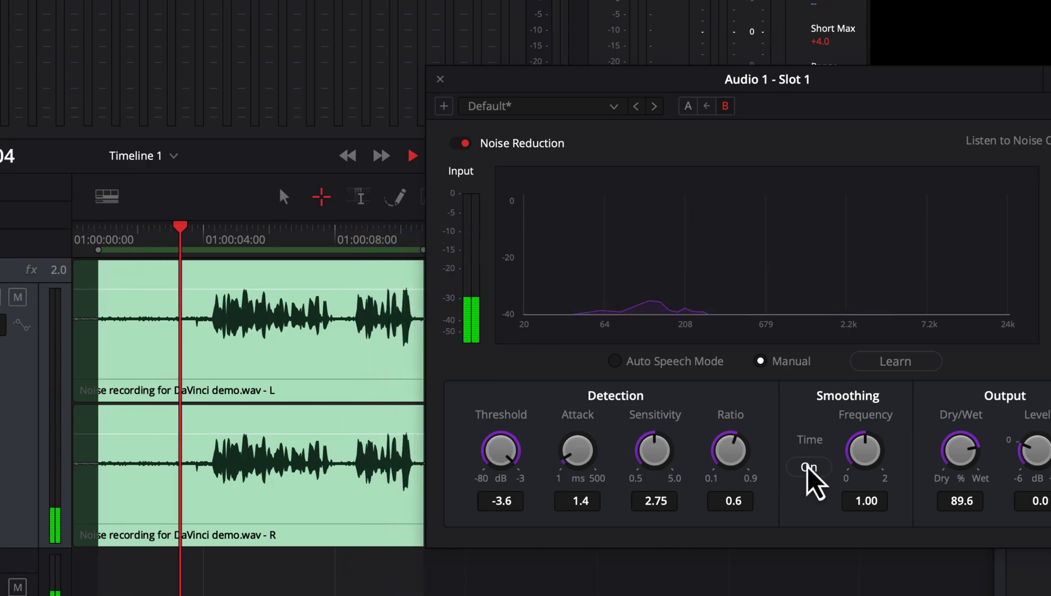
pyautogui.click(807, 466)
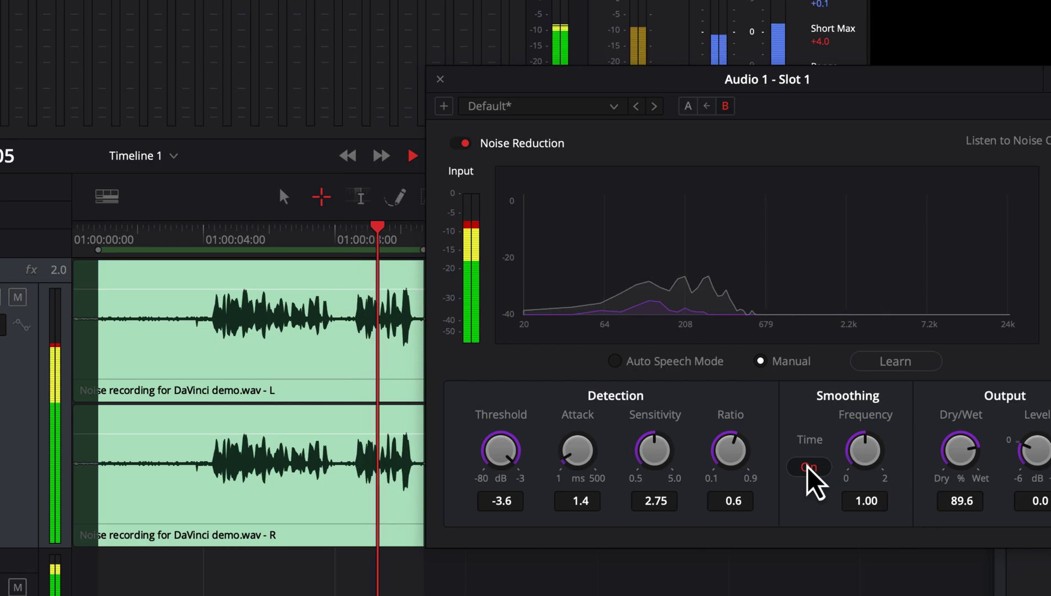
pyautogui.press('space')
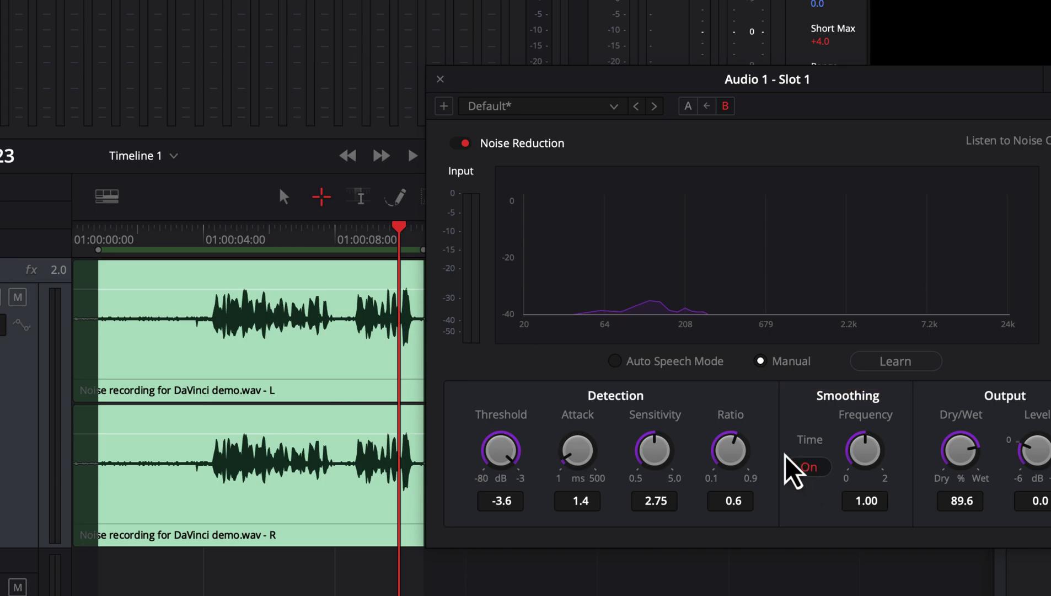
# Set Attack to 488.6 ms, Sensitivity to 5.00, Ratio to 0.9 and Dry/Wet to 100%, and clear the clip's range selection.
pyautogui.moveTo(563, 453); pyautogui.dragTo(771, 470)
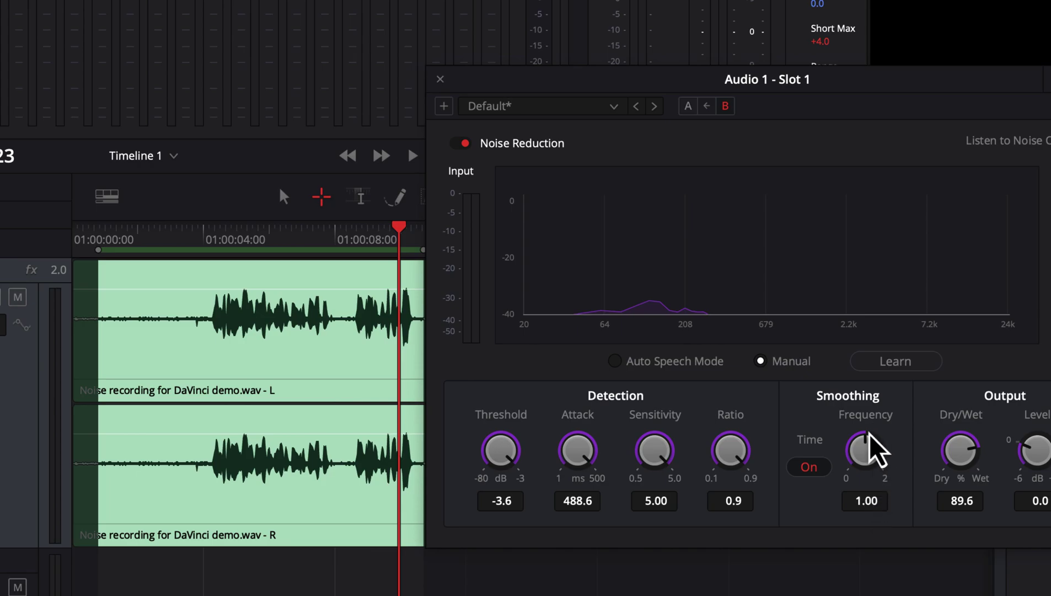
pyautogui.moveTo(981, 450); pyautogui.dragTo(1046, 508)
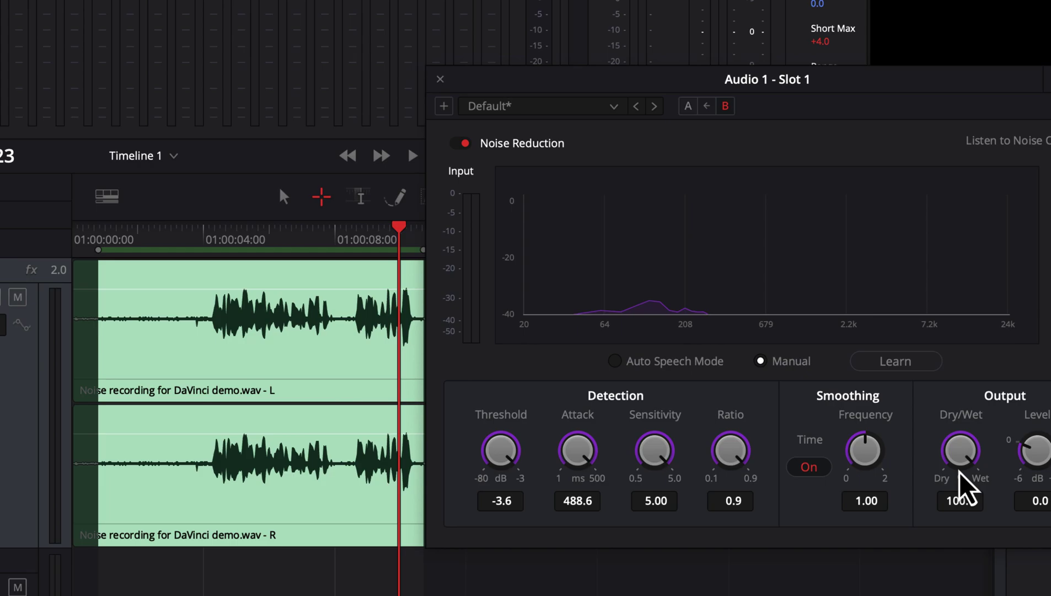
pyautogui.click(289, 577)
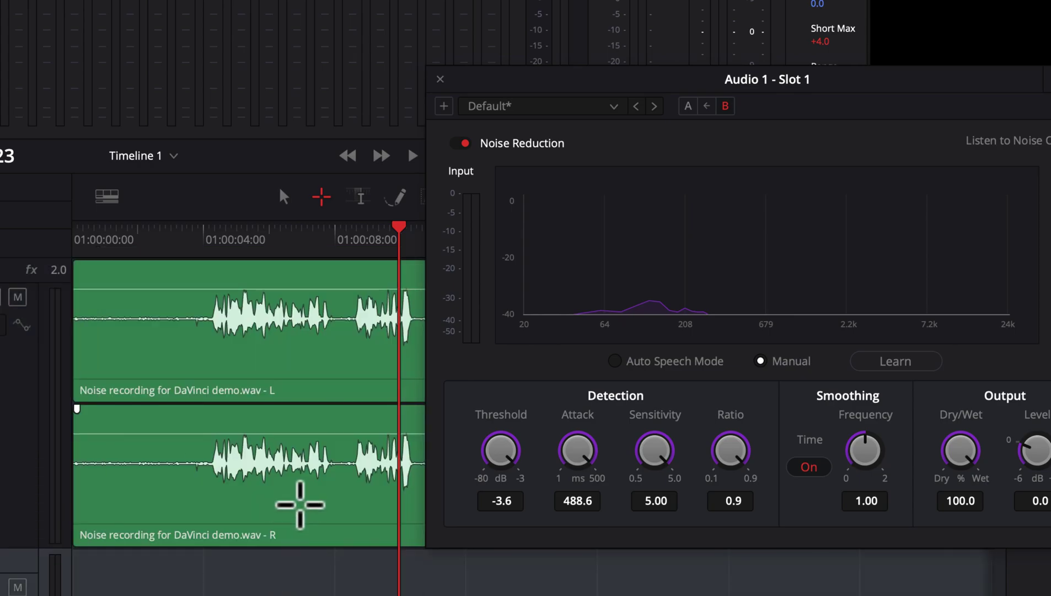
pyautogui.moveTo(573, 83); pyautogui.dragTo(648, 73)
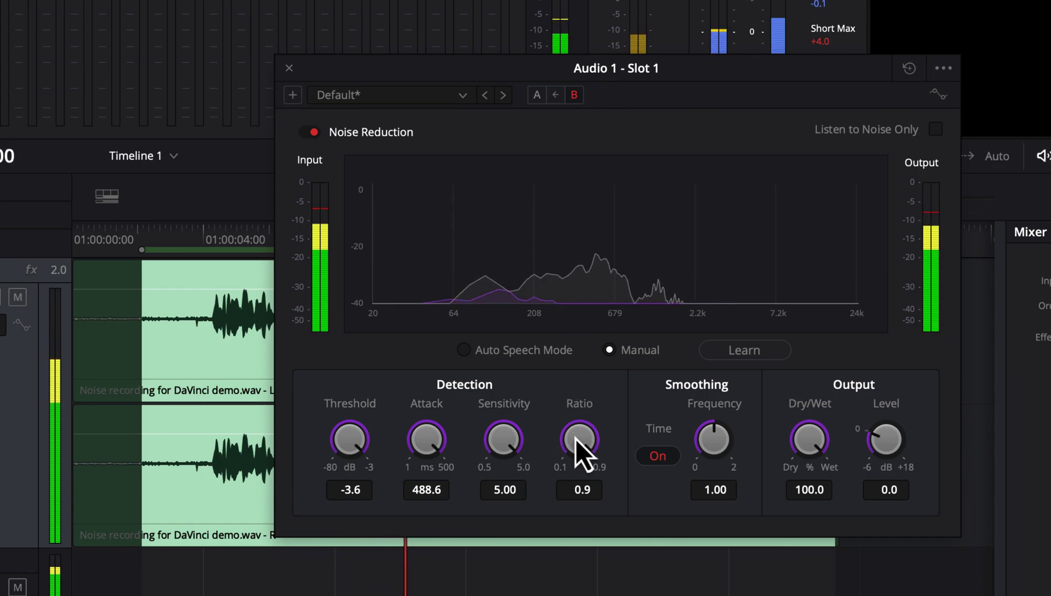
# Set the Noise Reduction Ratio to 0.6, Sensitivity to 2.45 and Attack to 1.4 ms during playback.
pyautogui.scroll(-3, 576, 439)
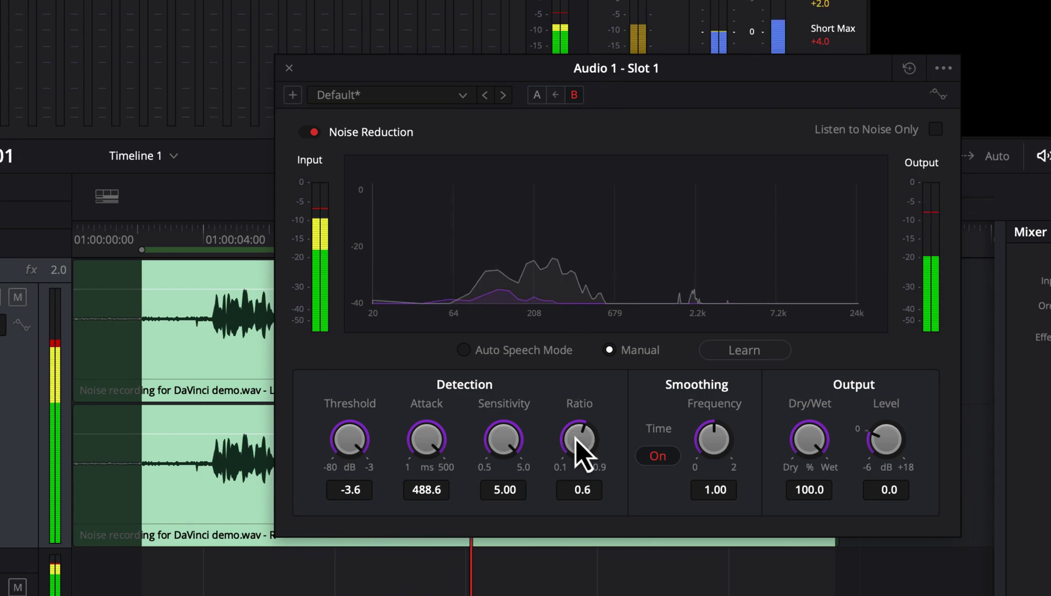
pyautogui.doubleClick(502, 443)
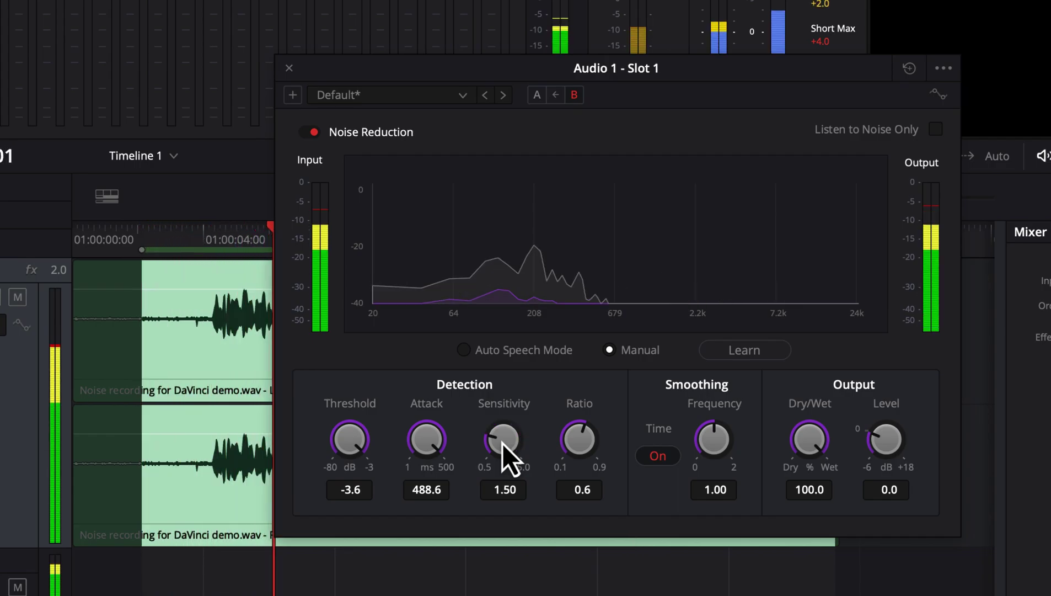
pyautogui.moveTo(504, 417); pyautogui.dragTo(537, 415)
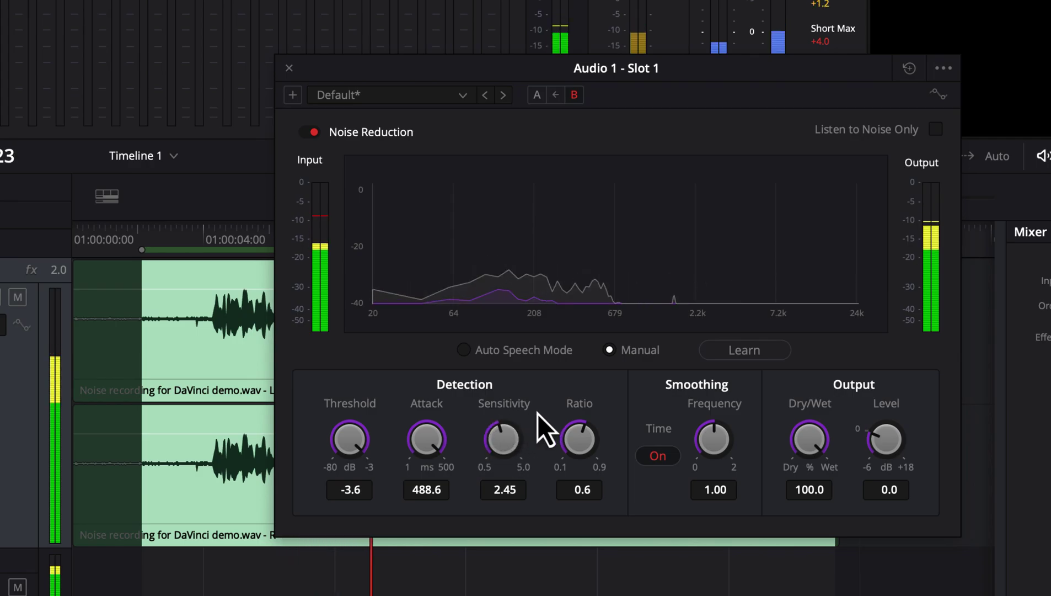
pyautogui.doubleClick(430, 441)
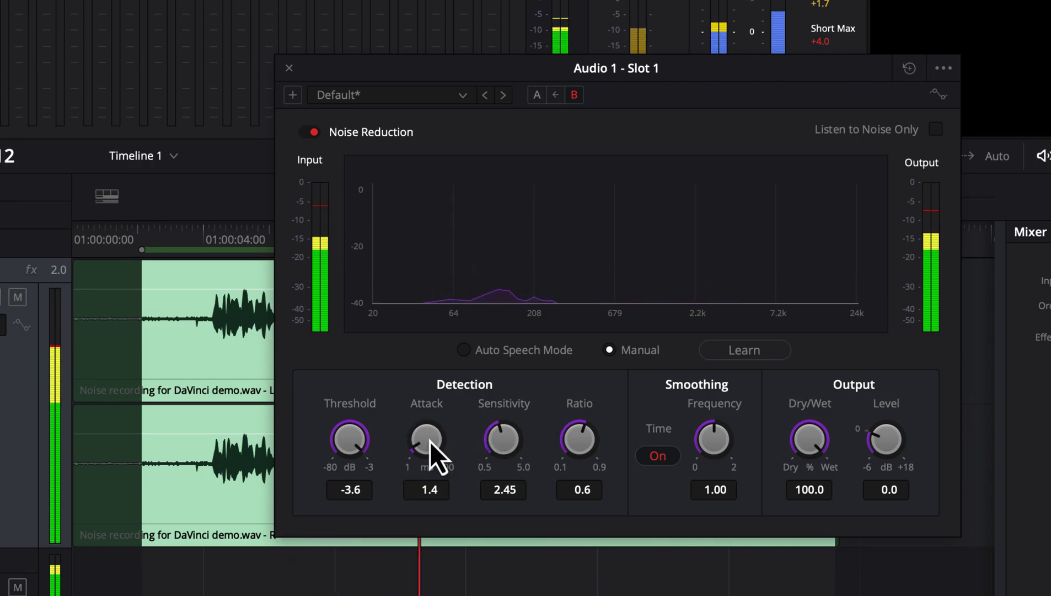
# Set the Noise Reduction Threshold to -32.0 dB and the Dry/Wet mix to 83.7%.
pyautogui.doubleClick(346, 441)
pyautogui.moveTo(351, 428); pyautogui.dragTo(379, 437)
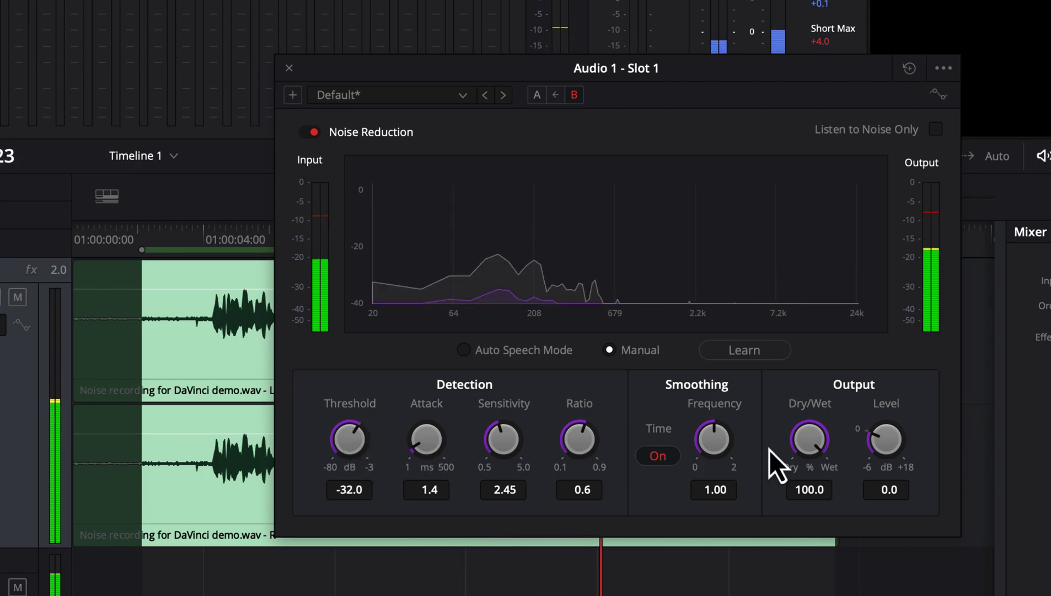
pyautogui.moveTo(819, 432); pyautogui.dragTo(836, 446)
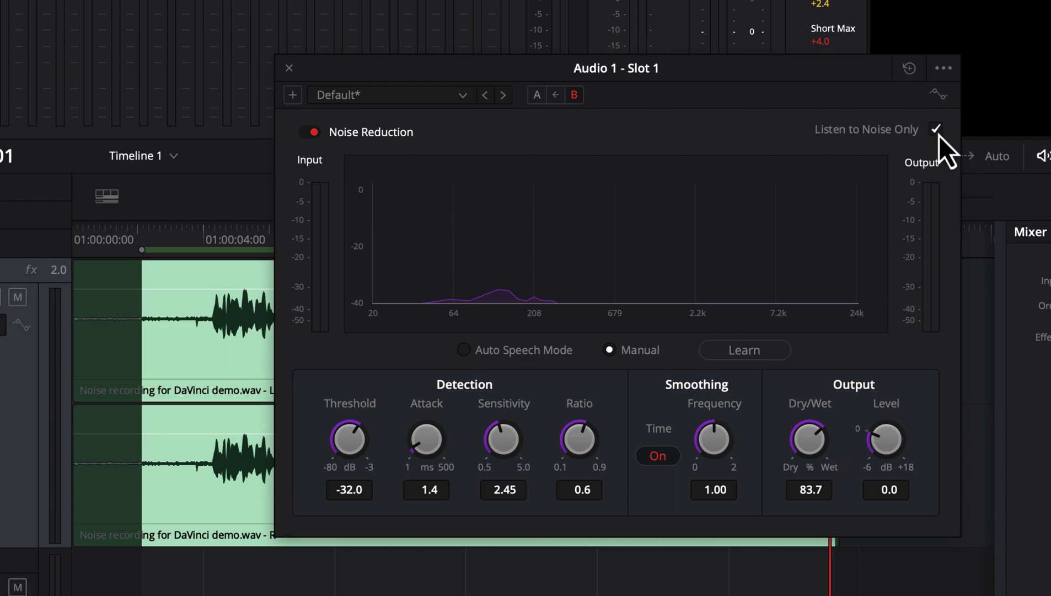
# Play back only the removed noise, close the Noise Reduction window and show Audio 1's effect settings in the Inspector.
pyautogui.press('space')
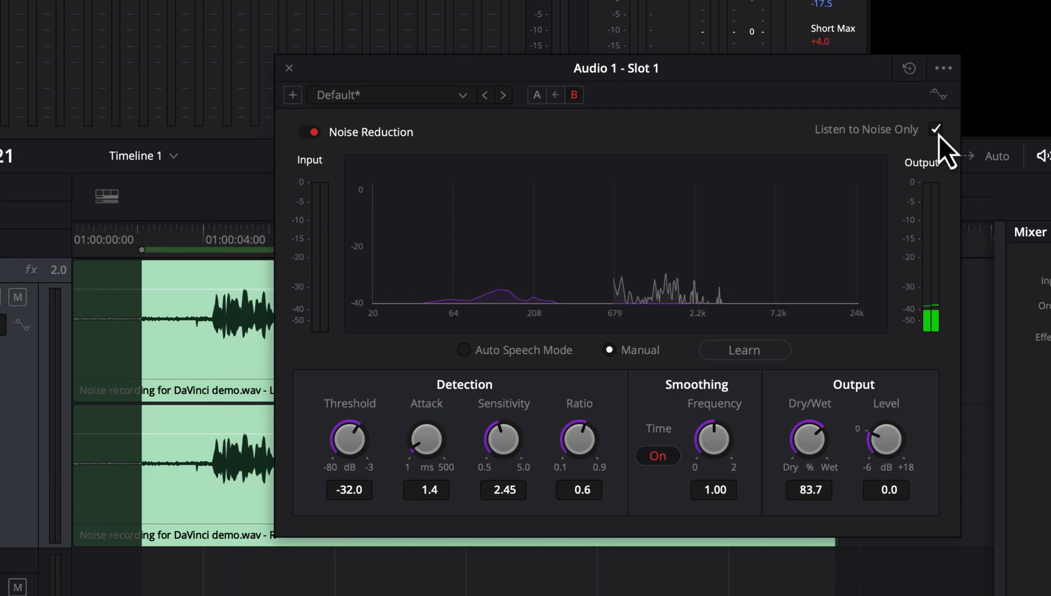
pyautogui.click(289, 69)
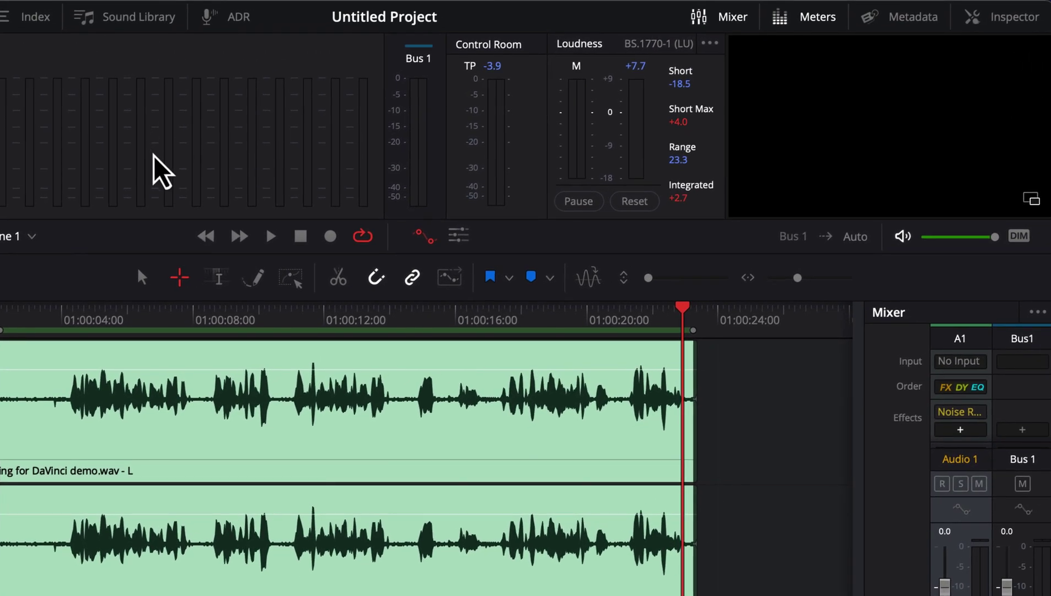
pyautogui.click(983, 24)
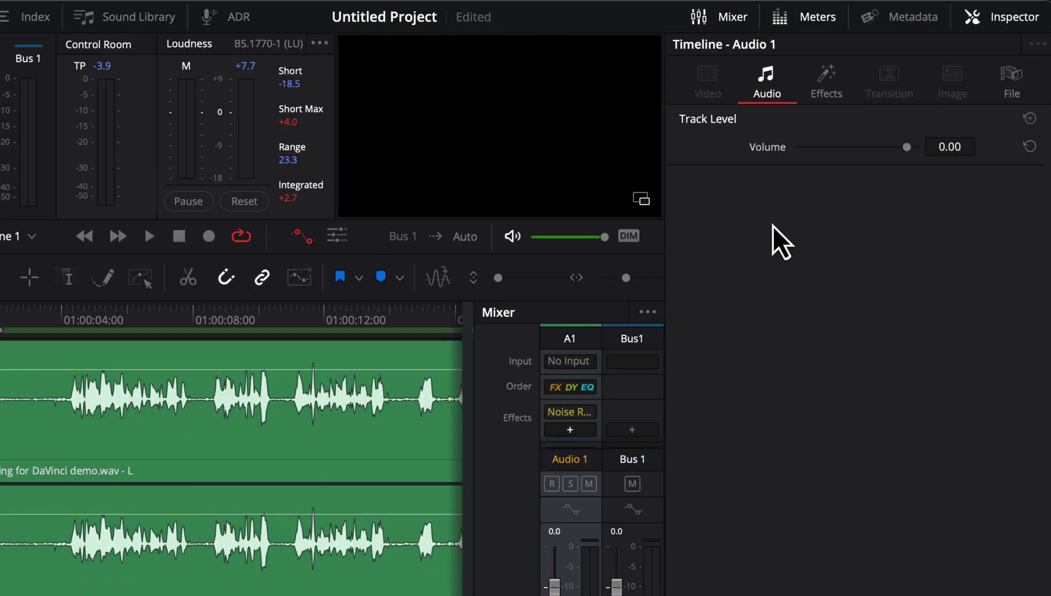
pyautogui.click(827, 86)
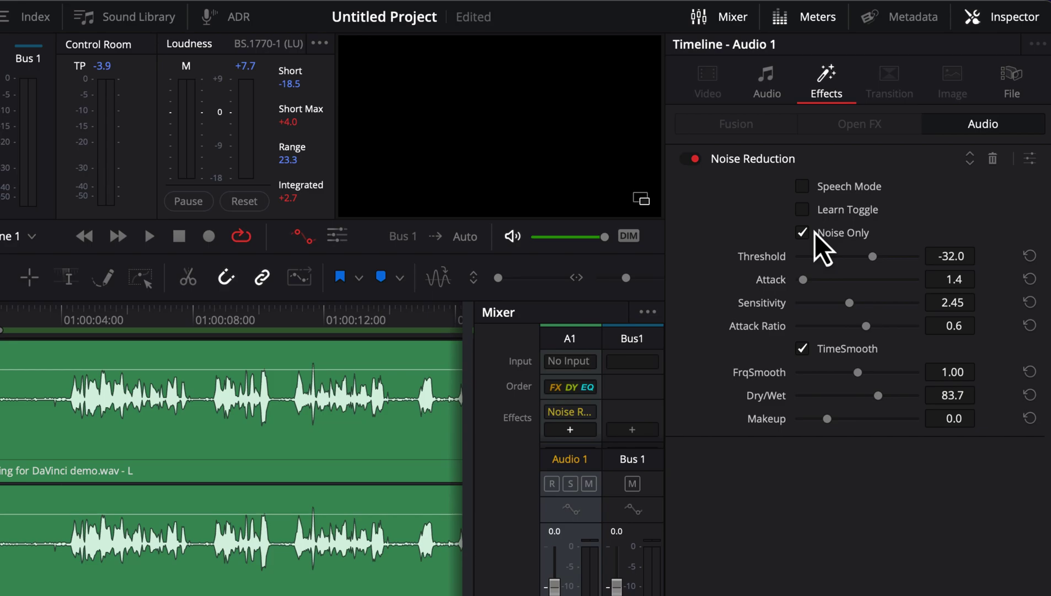
# Turn off Noise Only during playback to hear the cleaned voice, stop playback and close the Inspector.
pyautogui.press('space')
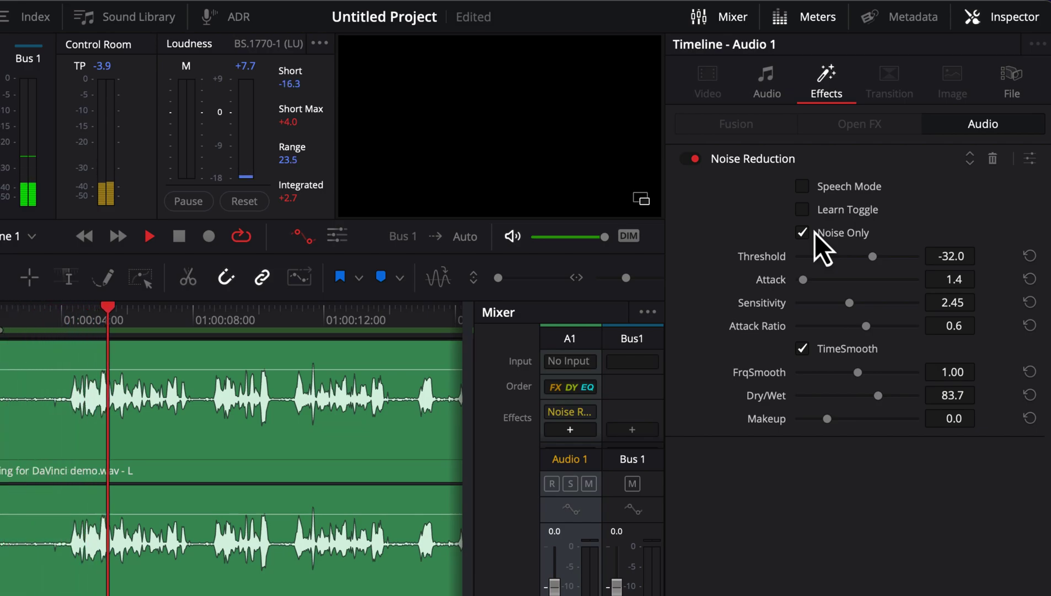
pyautogui.click(814, 232)
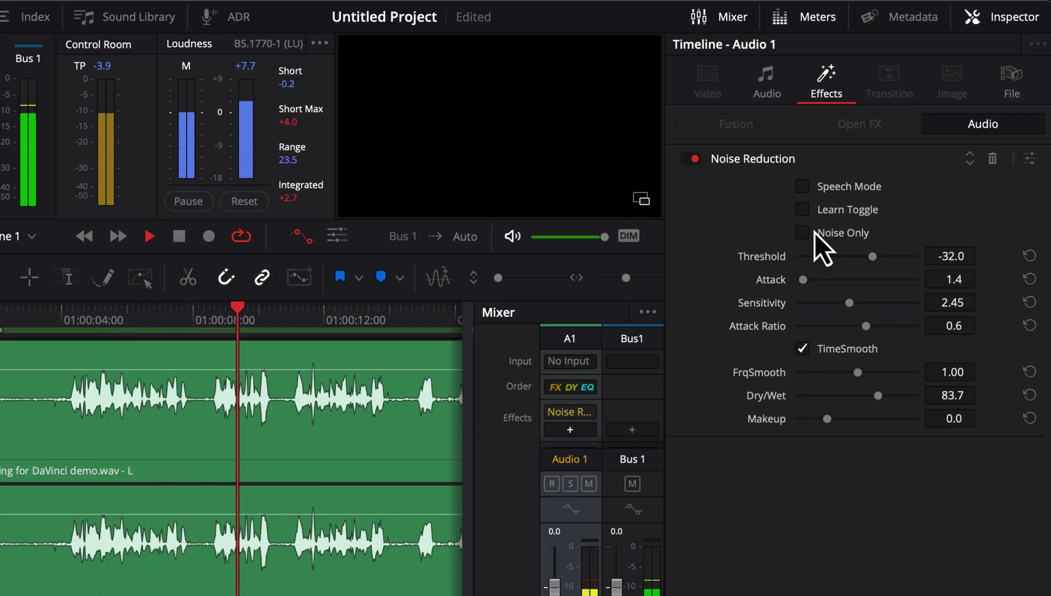
pyautogui.press('space')
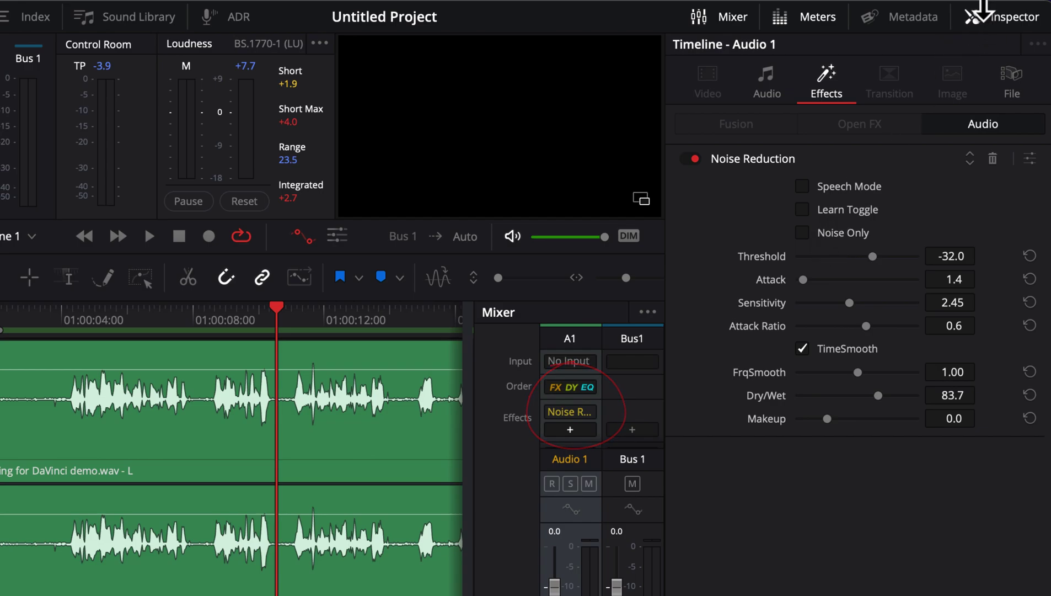
pyautogui.click(990, 30)
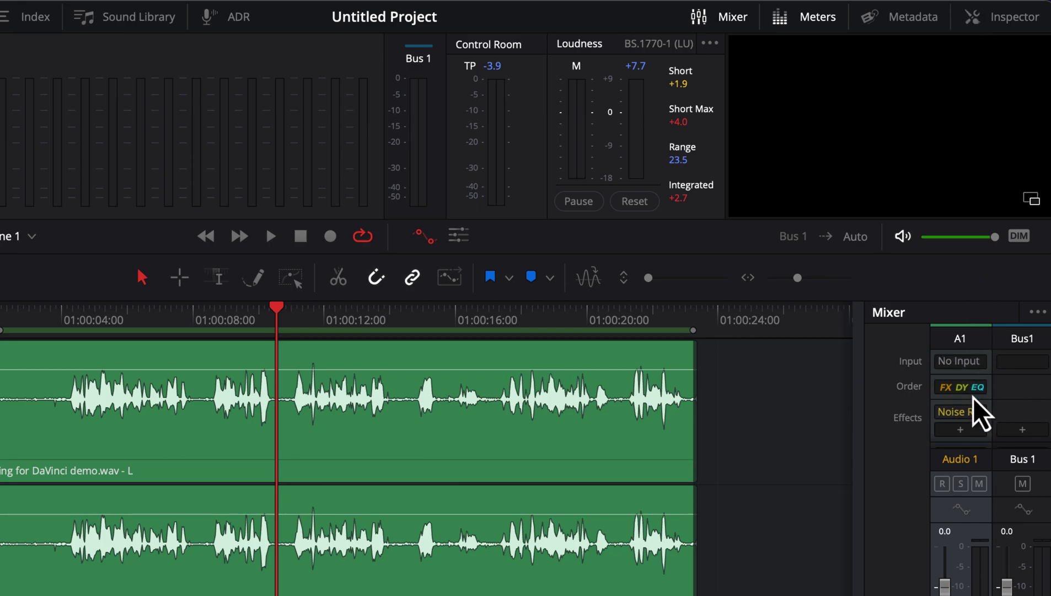
# Reopen Audio 1's Noise Reduction window from its mixer slot, bypass and re-enable the effect, and close the window.
pyautogui.click(960, 417)
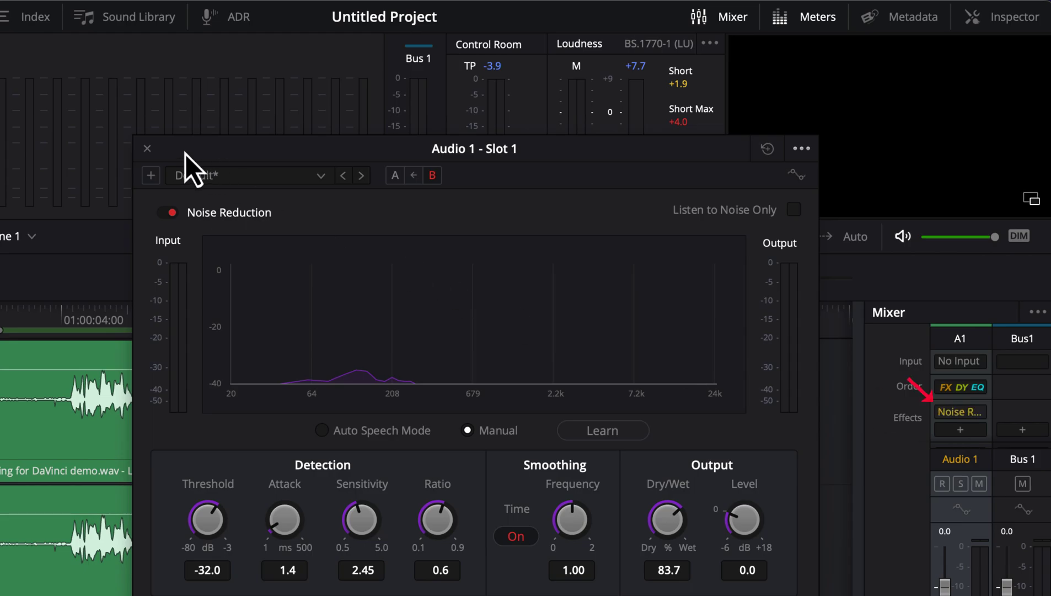
pyautogui.click(148, 149)
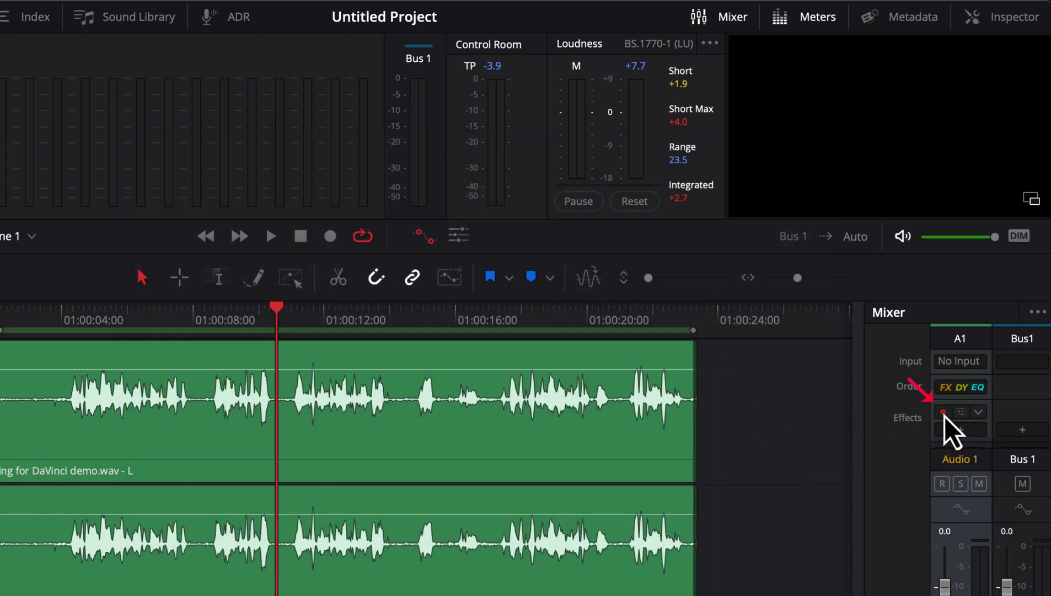
pyautogui.moveTo(967, 409)
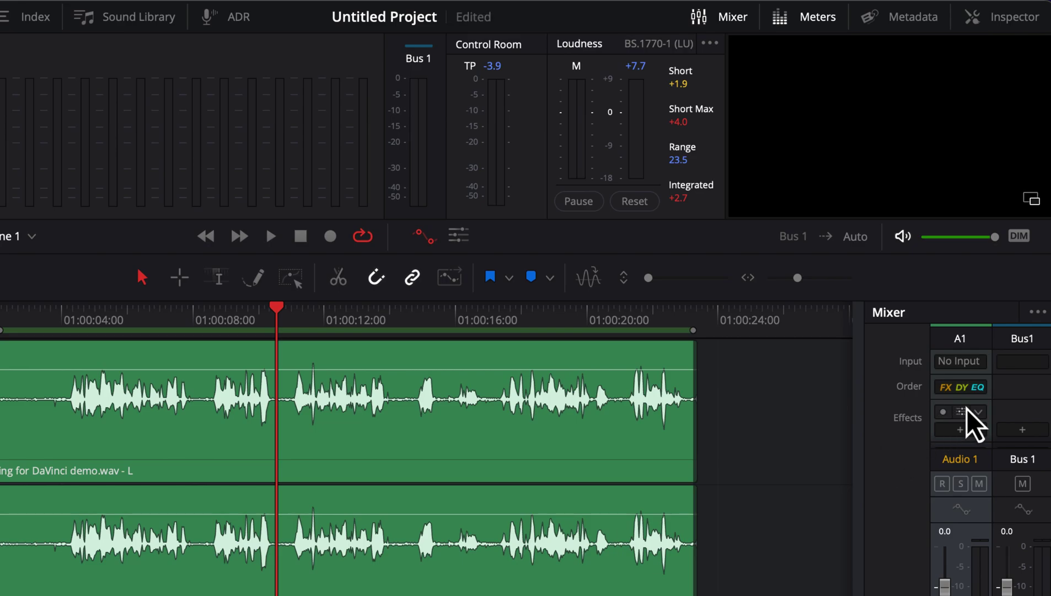
pyautogui.click(963, 414)
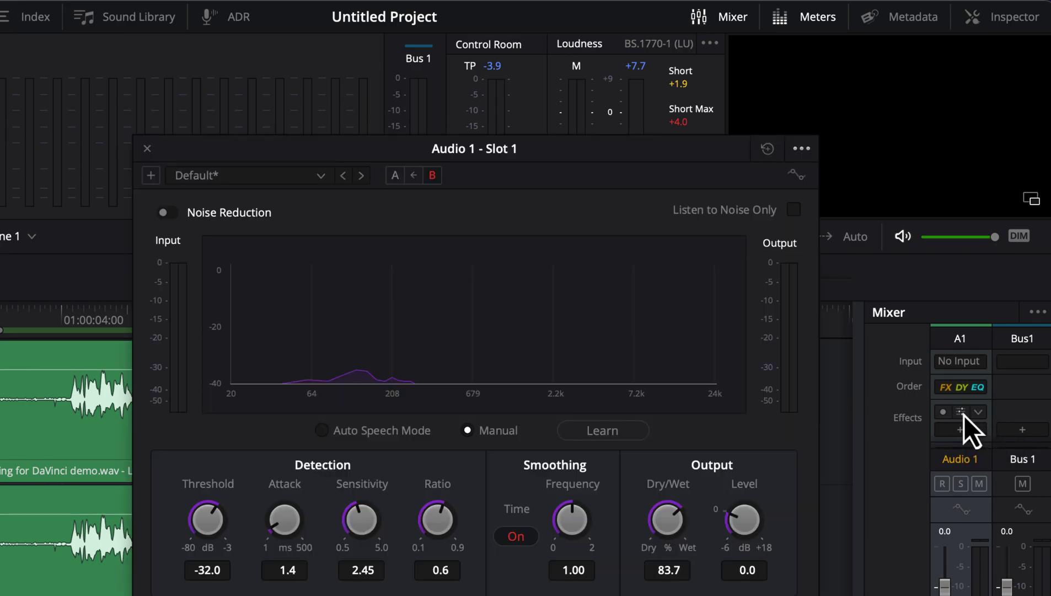
pyautogui.click(165, 213)
pyautogui.click(147, 149)
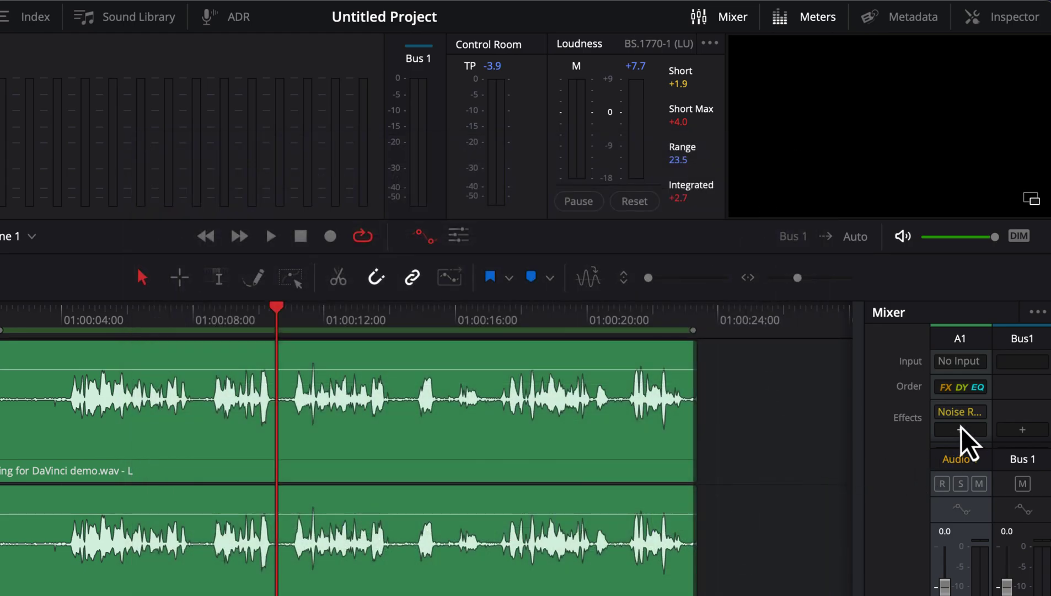